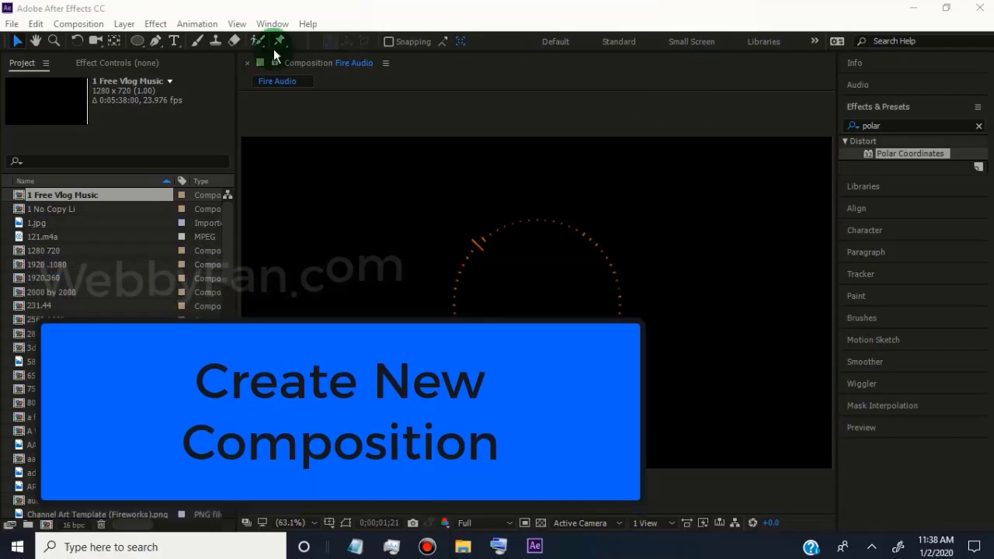
# - Create a new composition named Circle As with a frame rate of 29.97 frames per second
pyautogui.click(79, 23)
pyautogui.click(113, 38)
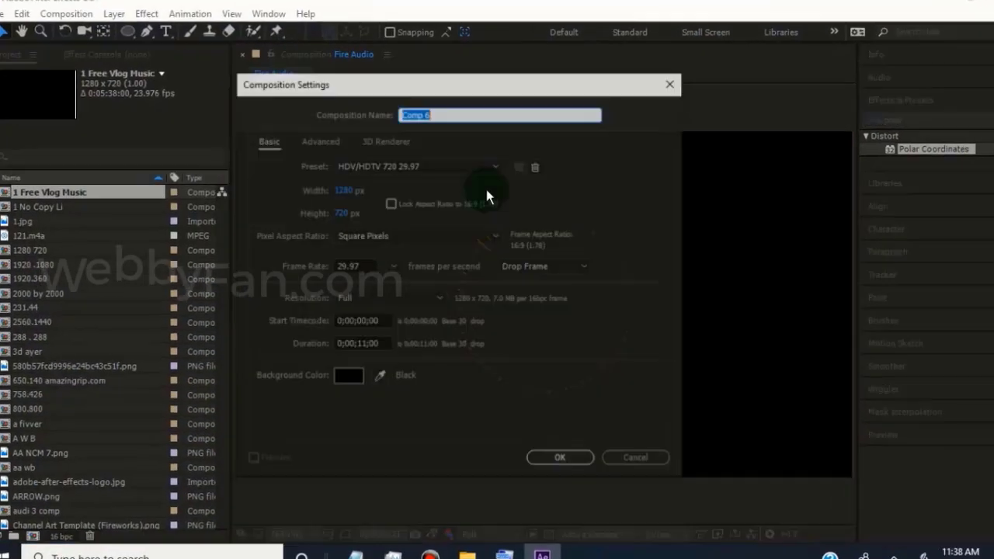
pyautogui.write('cIRCLE')
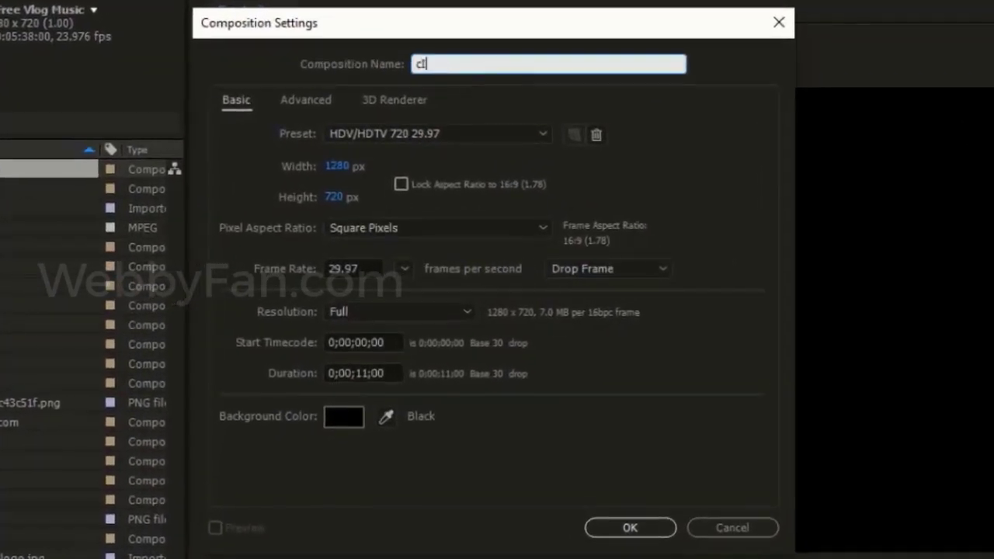
pyautogui.press('BackSpace')
pyautogui.press('BackSpace')
pyautogui.press('BackSpace')
pyautogui.press('BackSpace')
pyautogui.press('BackSpace')
pyautogui.press('BackSpace')
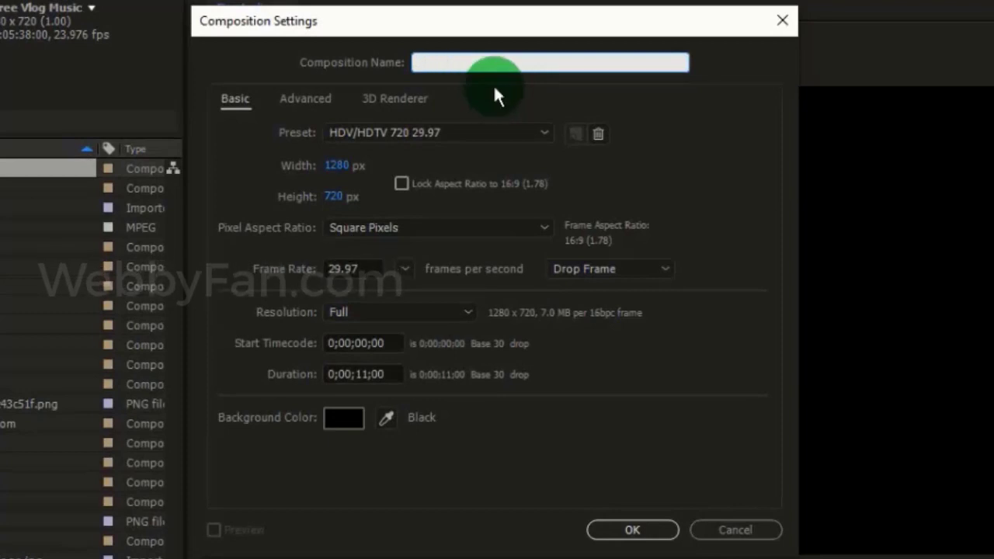
pyautogui.write('Circle')
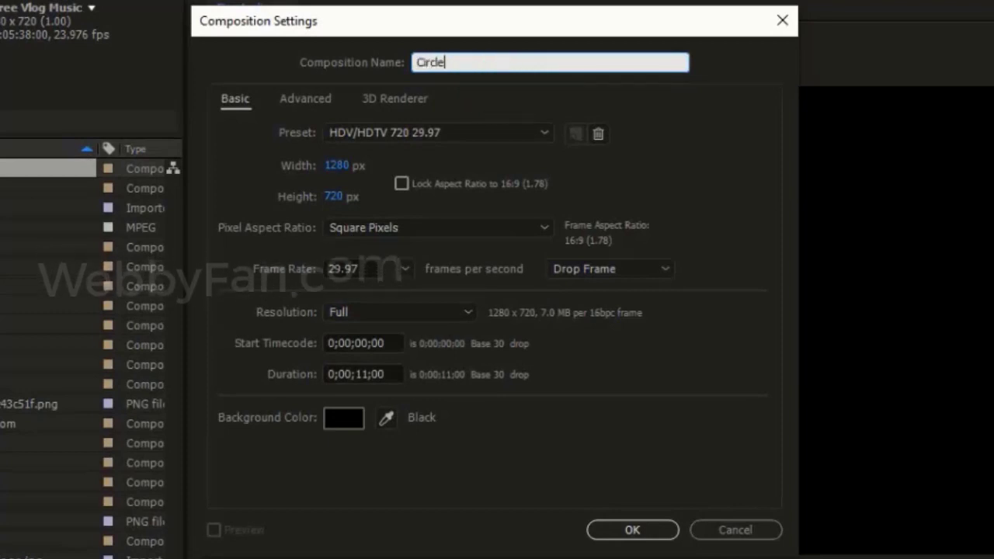
pyautogui.write(' As')
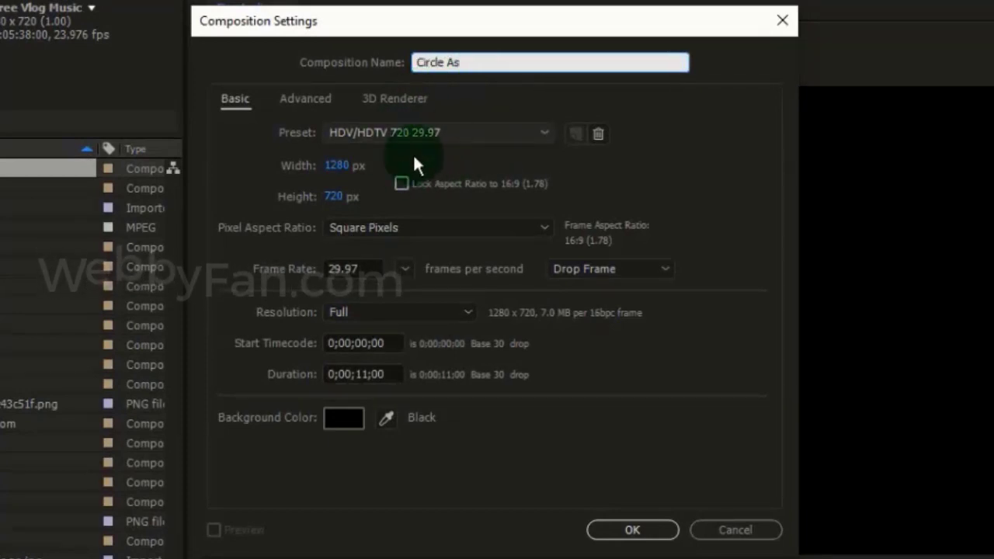
pyautogui.click(404, 269)
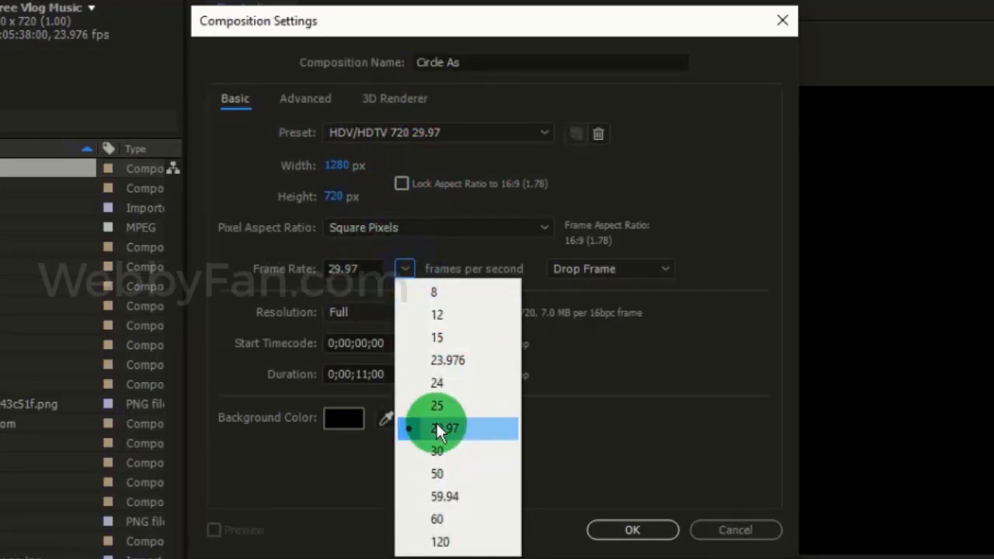
pyautogui.click(438, 428)
pyautogui.click(632, 530)
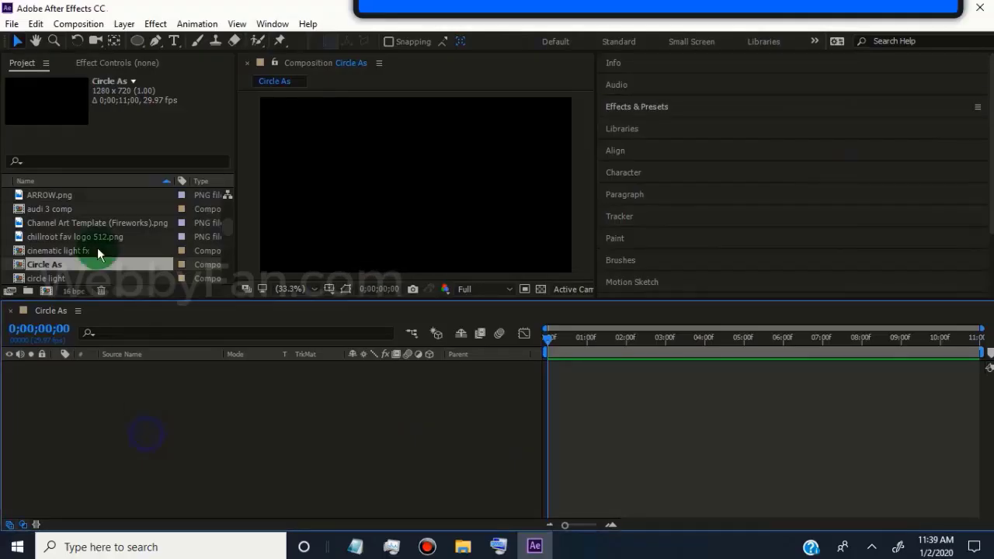
# - Add the 121.m4a audio file from the project to the Circle As timeline
pyautogui.scroll(5, 95, 242)
pyautogui.click(41, 196)
pyautogui.moveTo(41, 194); pyautogui.dragTo(141, 383)
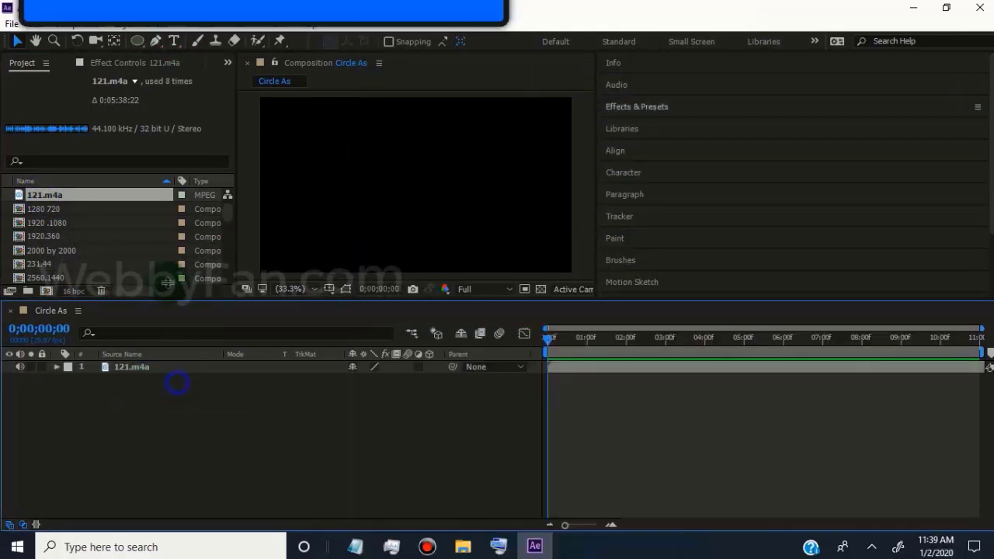
# - Create a new solid layer named A S in the Circle As composition
pyautogui.click(124, 24)
pyautogui.click(272, 25)
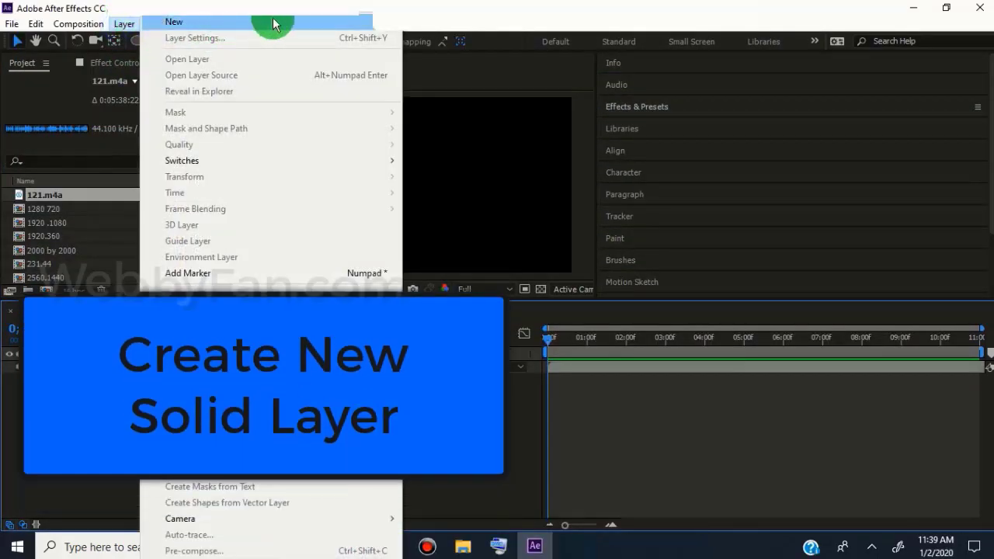
pyautogui.click(437, 38)
pyautogui.press('BackSpace')
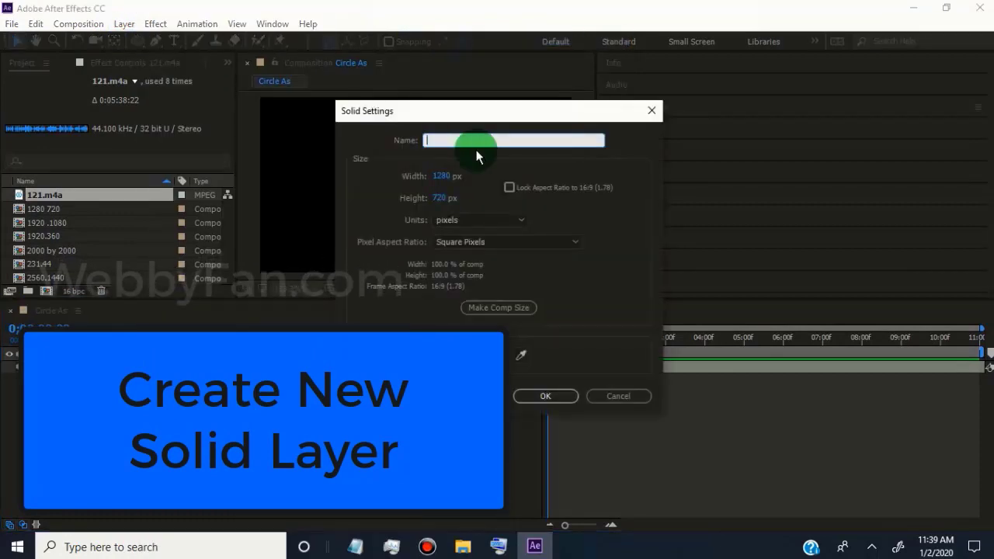
pyautogui.write('A S')
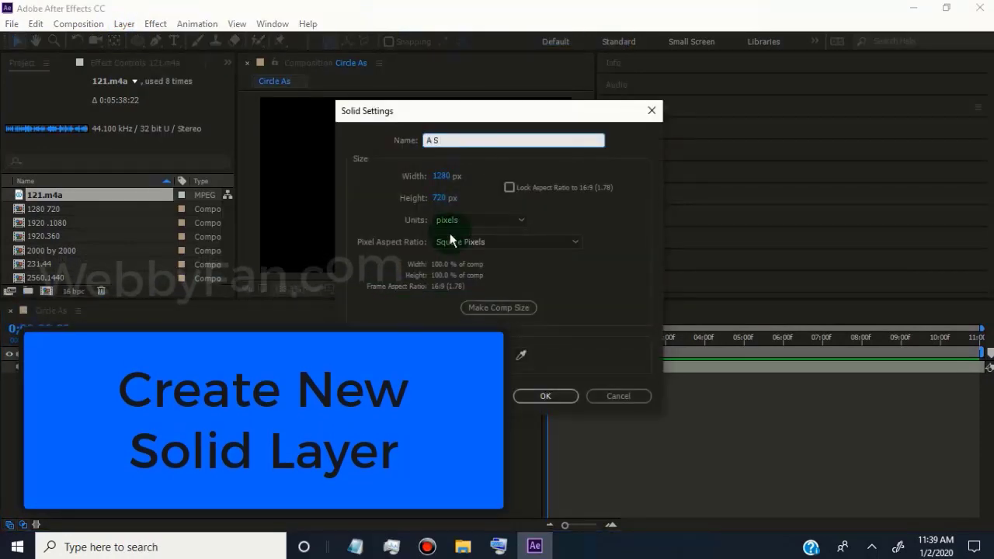
pyautogui.click(548, 397)
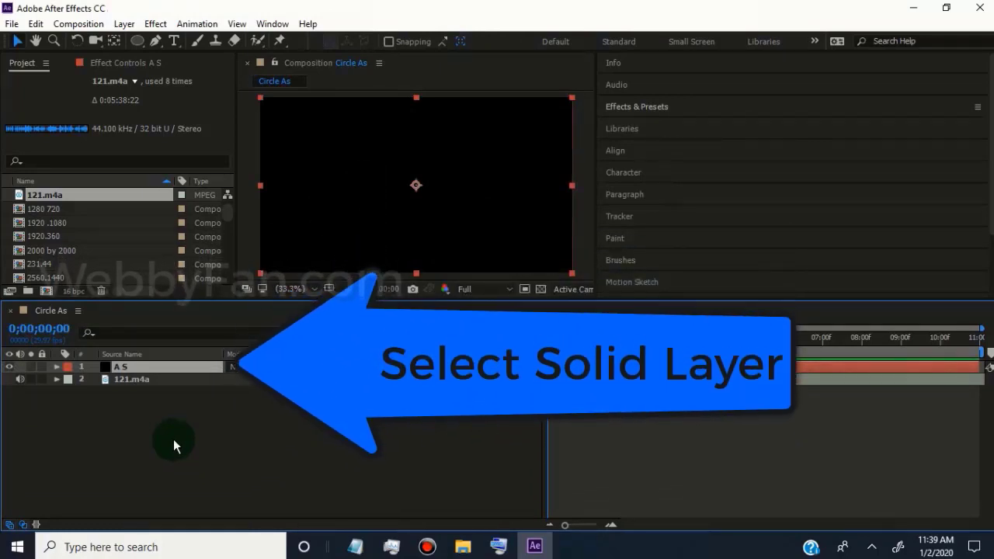
# - Apply the Audio Spectrum effect from the Generate category to the A S solid layer
pyautogui.click(173, 439)
pyautogui.click(135, 371)
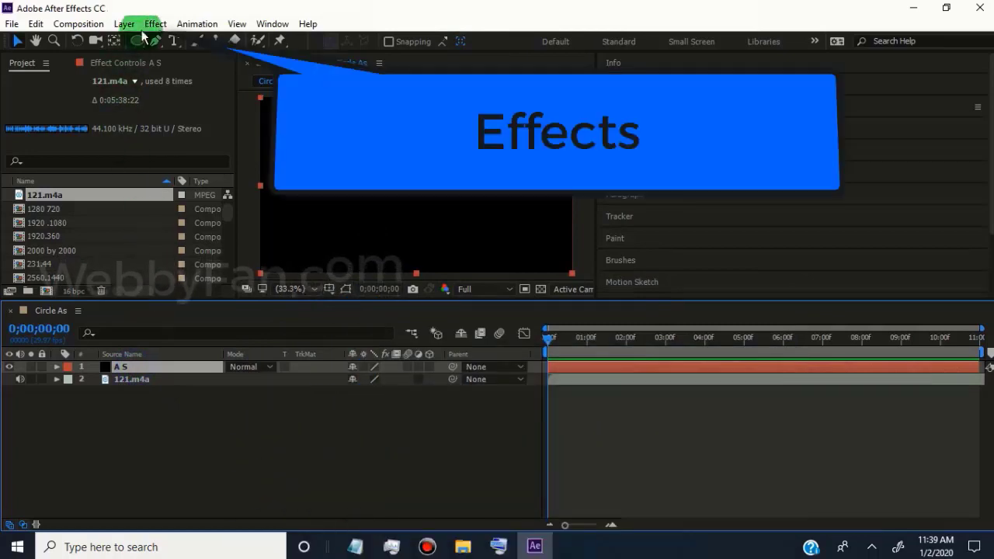
pyautogui.click(155, 24)
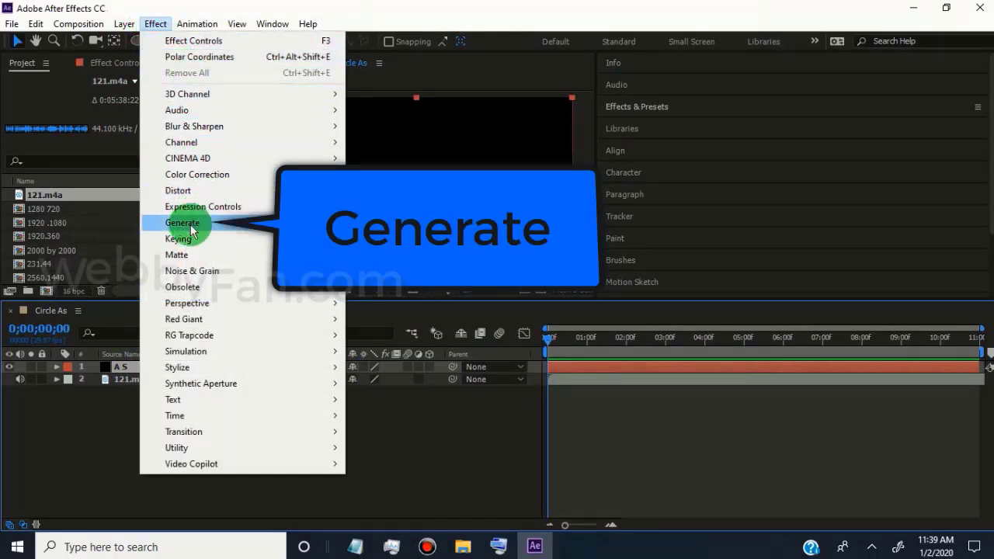
pyautogui.moveTo(186, 223)
pyautogui.click(398, 181)
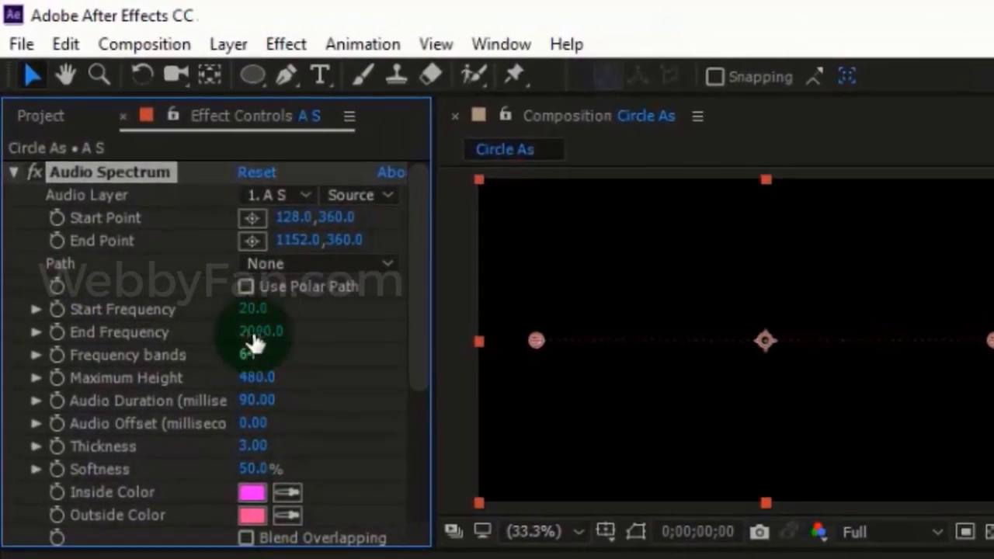
# - Set the Audio Spectrum's horizontal start point to 0 and its horizontal end point to 1280
pyautogui.click(295, 219)
pyautogui.write('0')
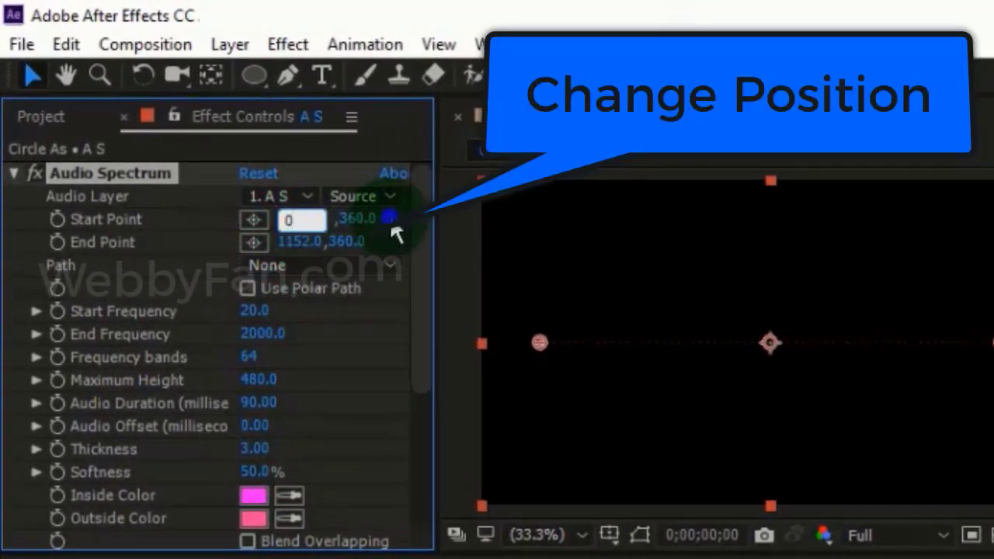
pyautogui.click(295, 242)
pyautogui.write('1280')
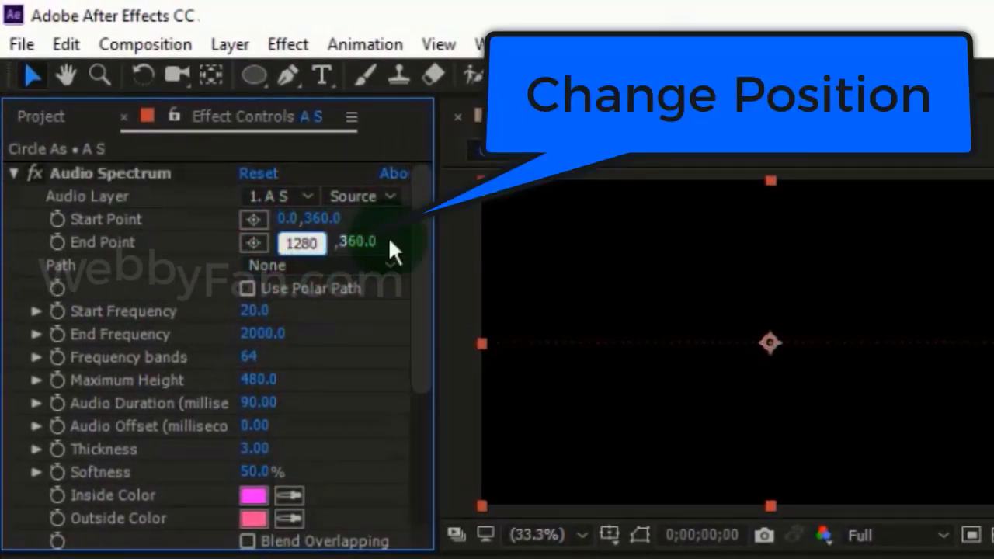
pyautogui.press('Return')
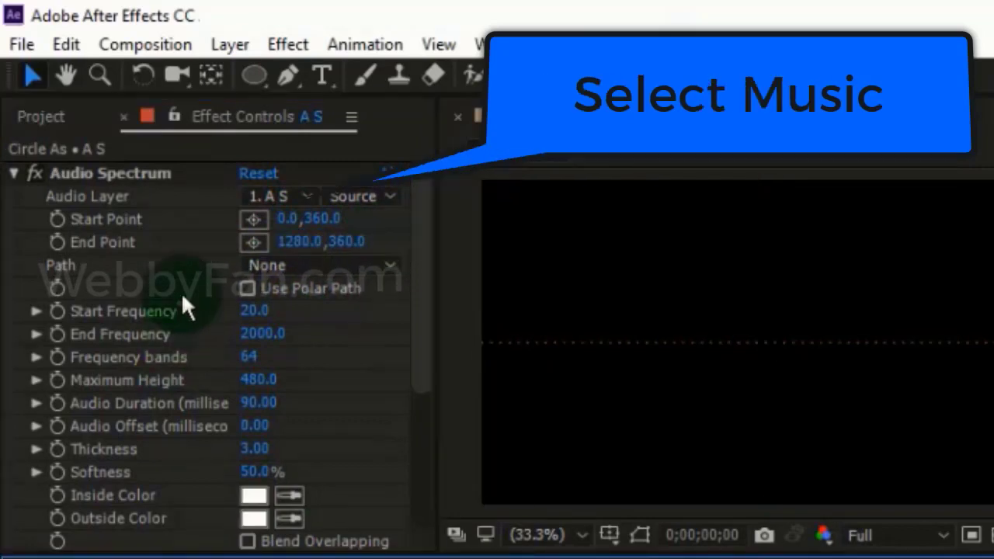
# - Choose 121.m4a as the Audio Spectrum's audio layer and move the current time to 0;00;03;03
pyautogui.click(281, 204)
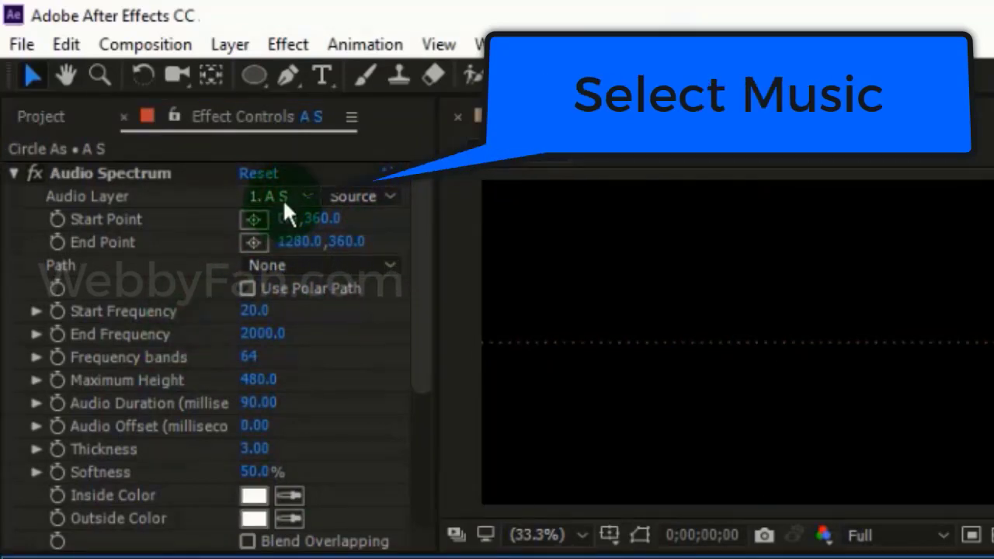
pyautogui.click(331, 298)
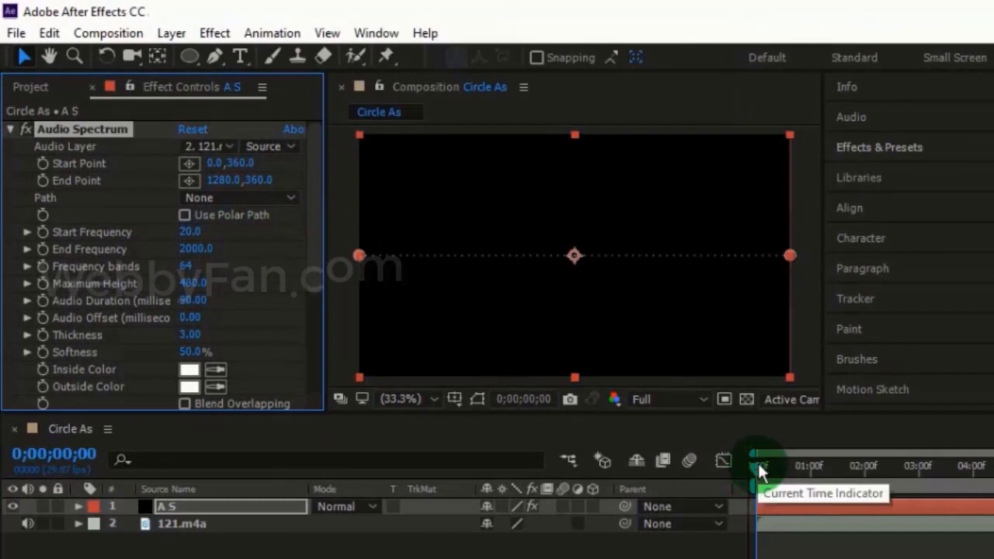
pyautogui.click(758, 466)
pyautogui.moveTo(760, 469); pyautogui.dragTo(928, 505)
pyautogui.click(924, 548)
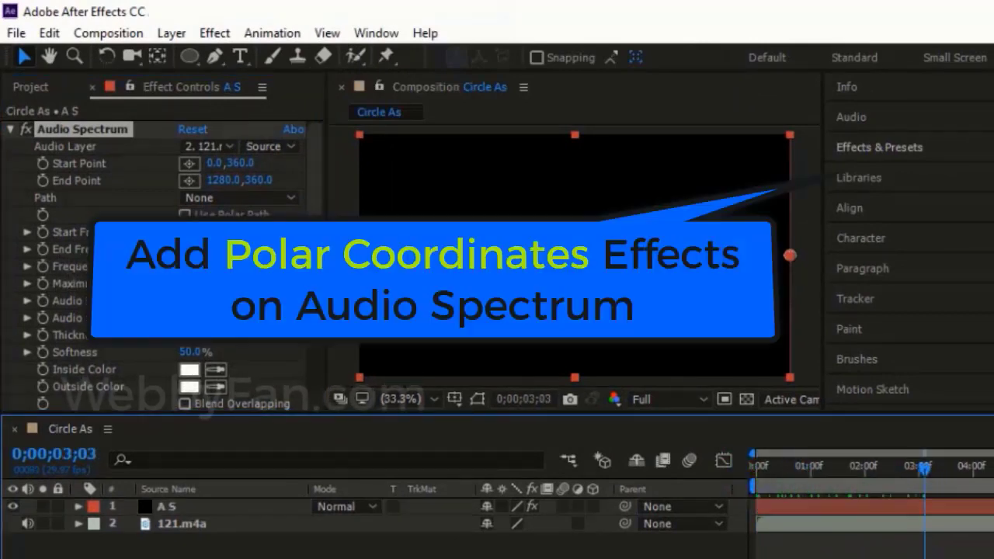
# - Find the Polar Coordinates effect by searching for "polar" and apply it to the A S layer
pyautogui.click(904, 149)
pyautogui.click(892, 172)
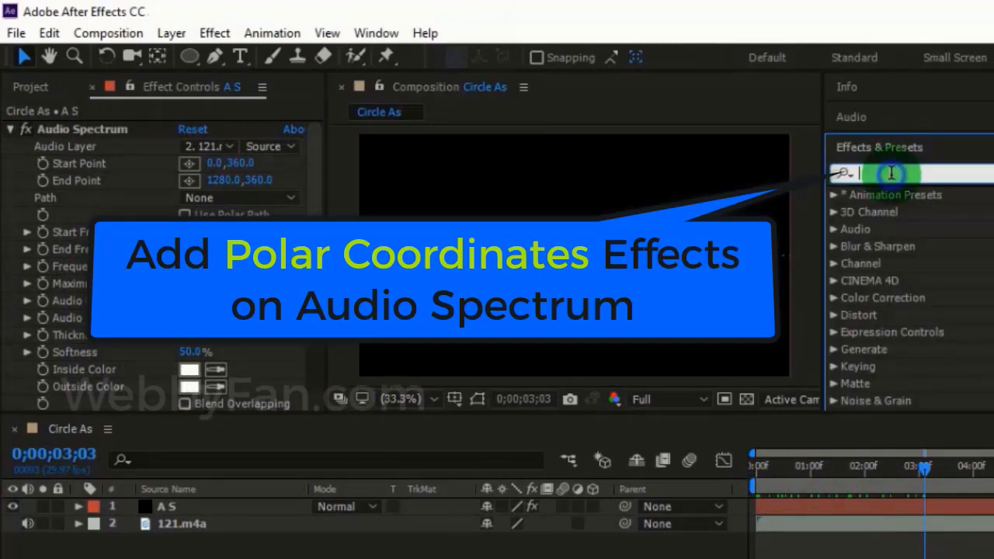
pyautogui.write('polar')
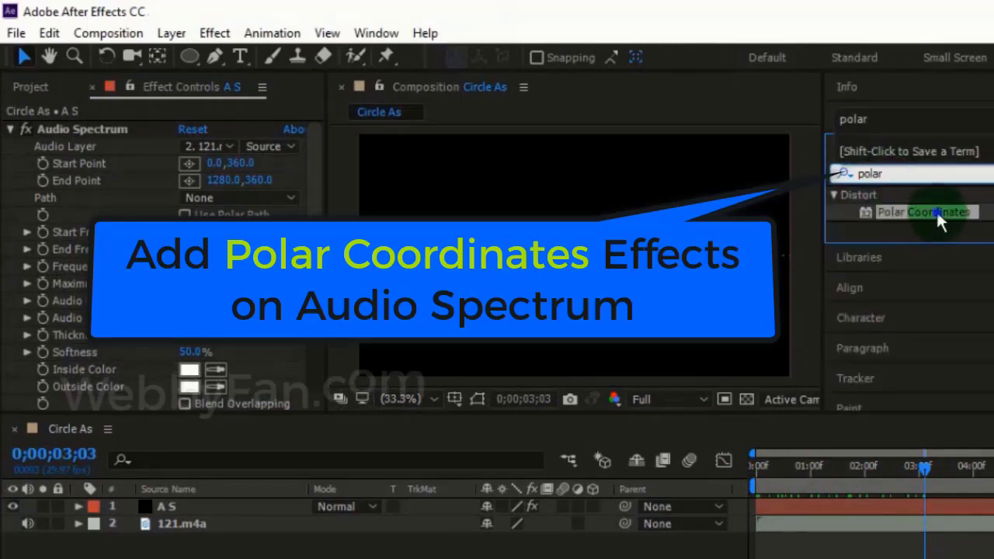
pyautogui.moveTo(915, 212); pyautogui.dragTo(233, 509)
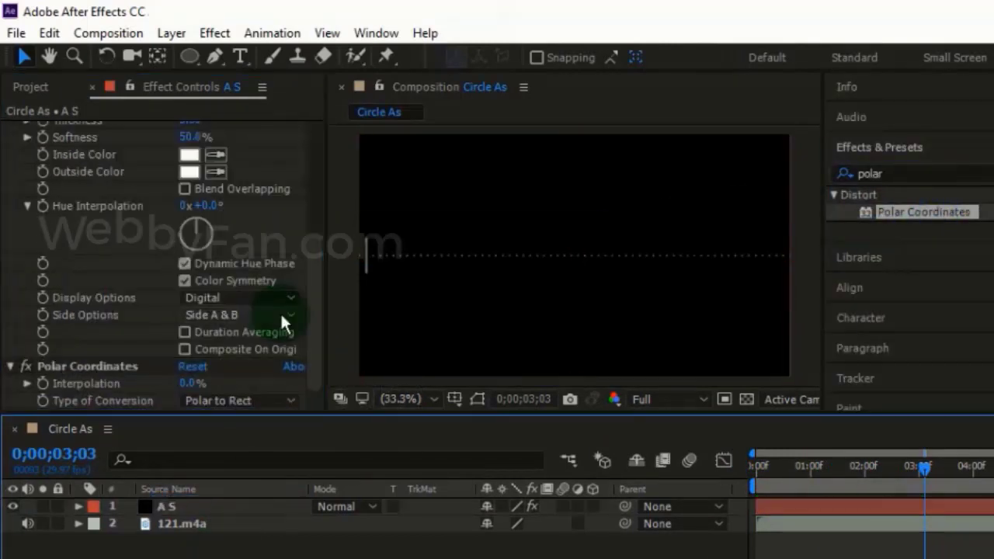
# - Collapse the Audio Spectrum settings and set the Polar Coordinates interpolation to 100%
pyautogui.scroll(6, 316, 253)
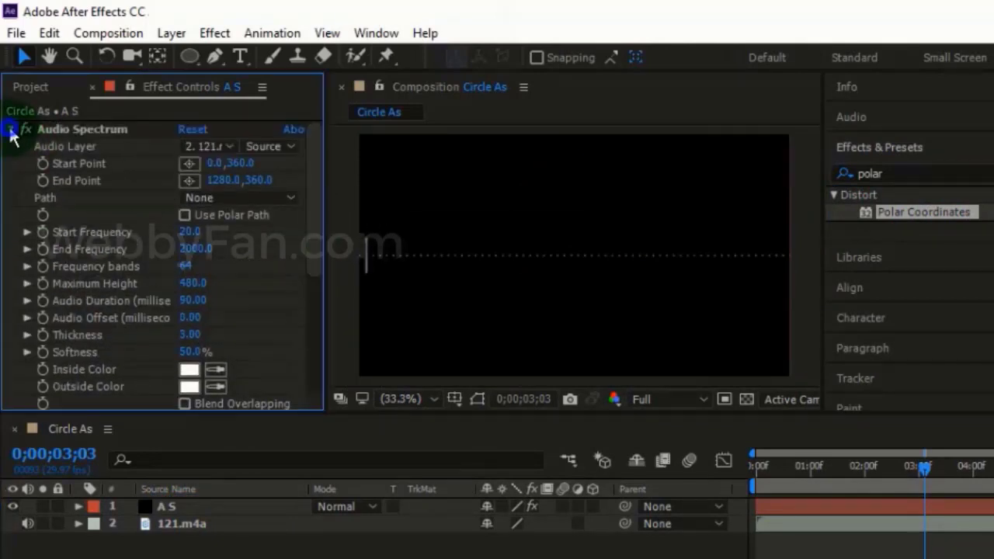
pyautogui.click(10, 129)
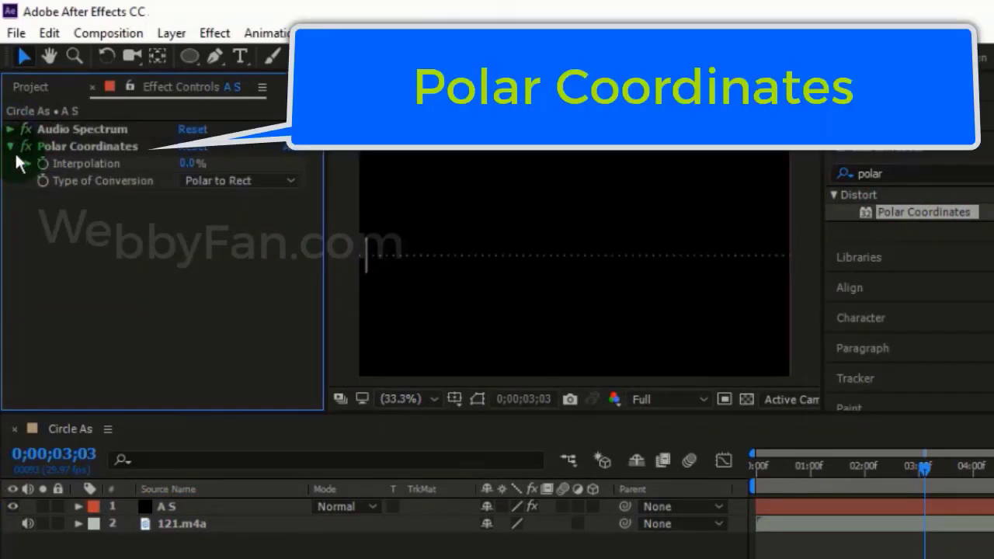
pyautogui.click(180, 165)
pyautogui.write('100')
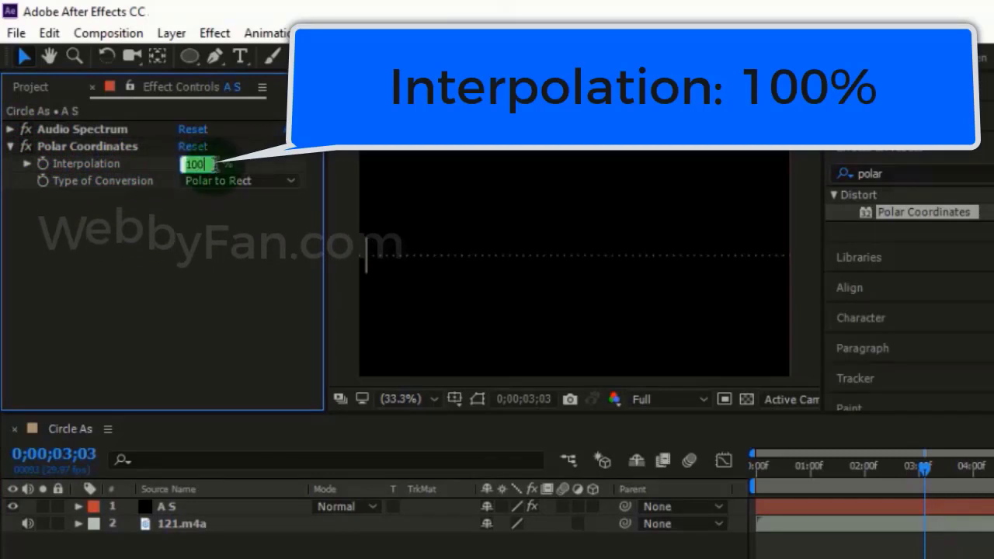
pyautogui.press('Return')
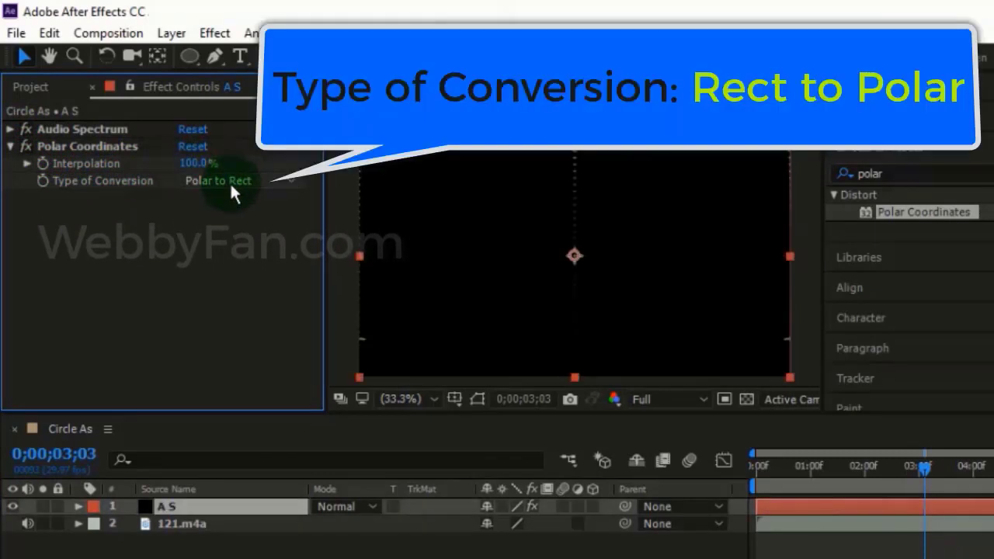
# - Set the Polar Coordinates conversion type to Rect to Polar and move the current time to 0;00;04;19
pyautogui.click(230, 182)
pyautogui.click(236, 202)
pyautogui.click(940, 472)
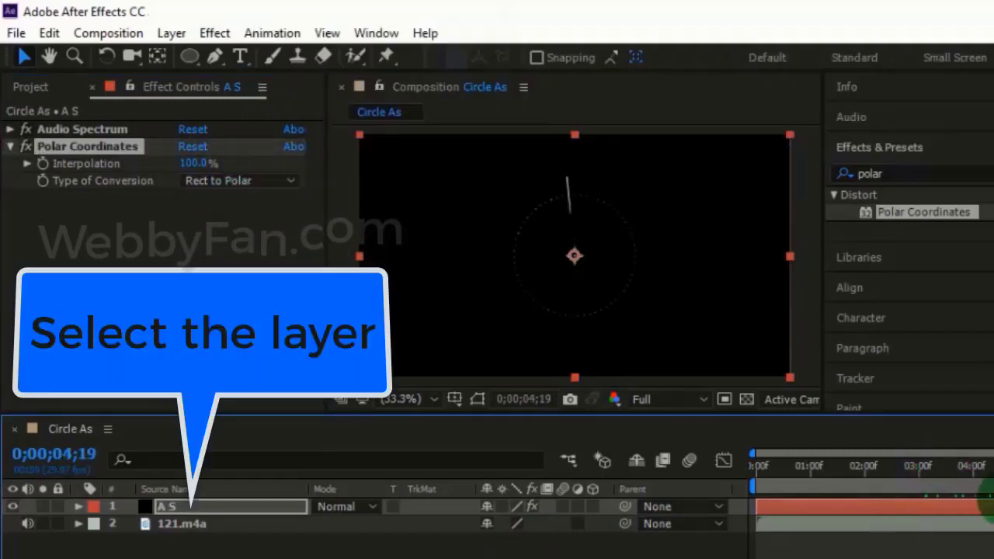
# - Try scaling the A S layer to 96%, and set its scale back to 100%
pyautogui.click(192, 505)
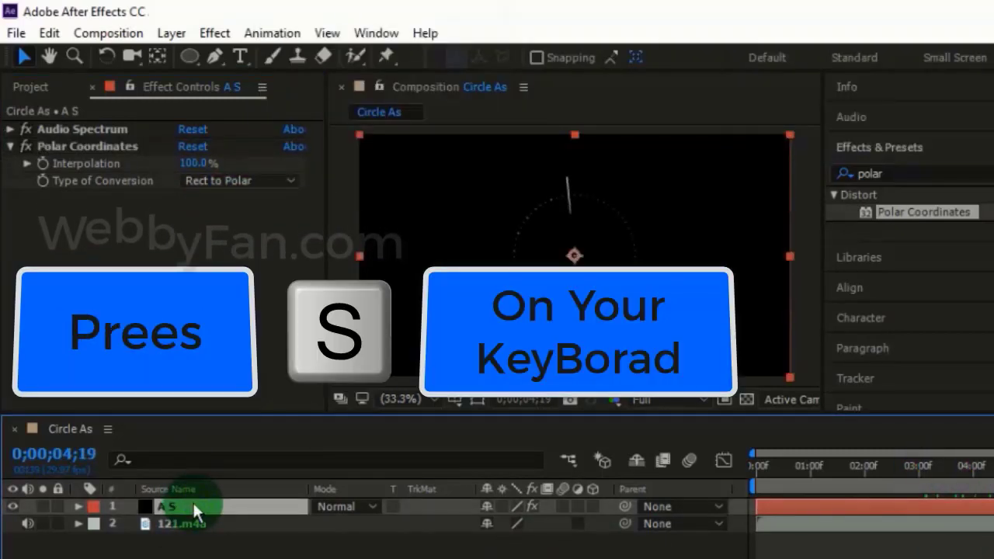
pyautogui.press('s')
pyautogui.click(506, 523)
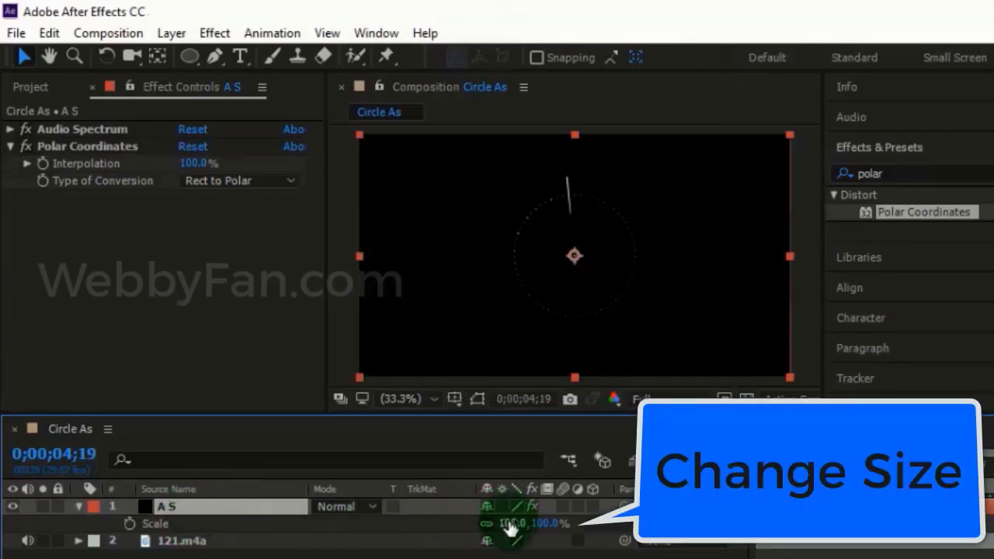
pyautogui.moveTo(506, 523)
pyautogui.mouseDown()
pyautogui.moveTo(550, 541)
pyautogui.moveTo(517, 526)
pyautogui.moveTo(533, 523)
pyautogui.moveTo(509, 536)
pyautogui.mouseUp()
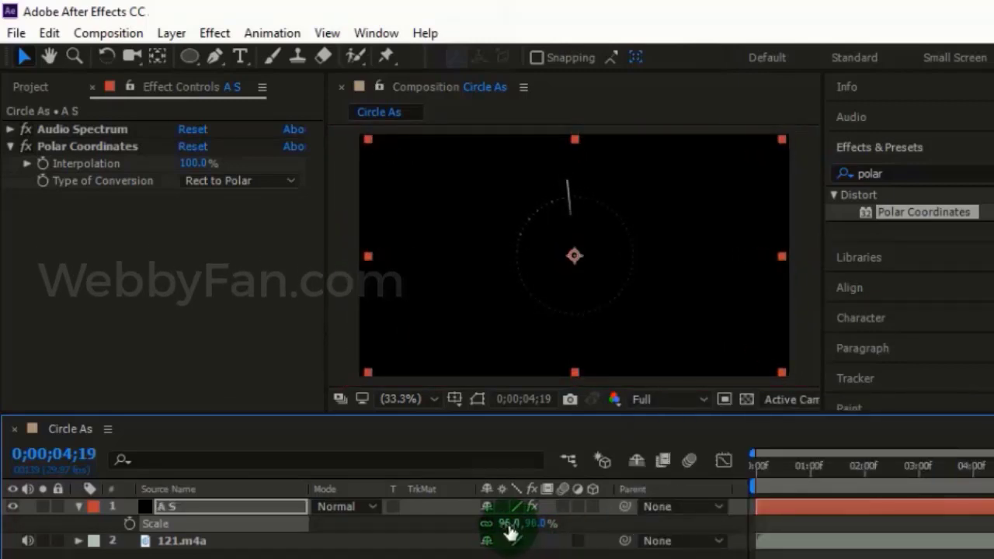
pyautogui.click(509, 524)
pyautogui.write('10')
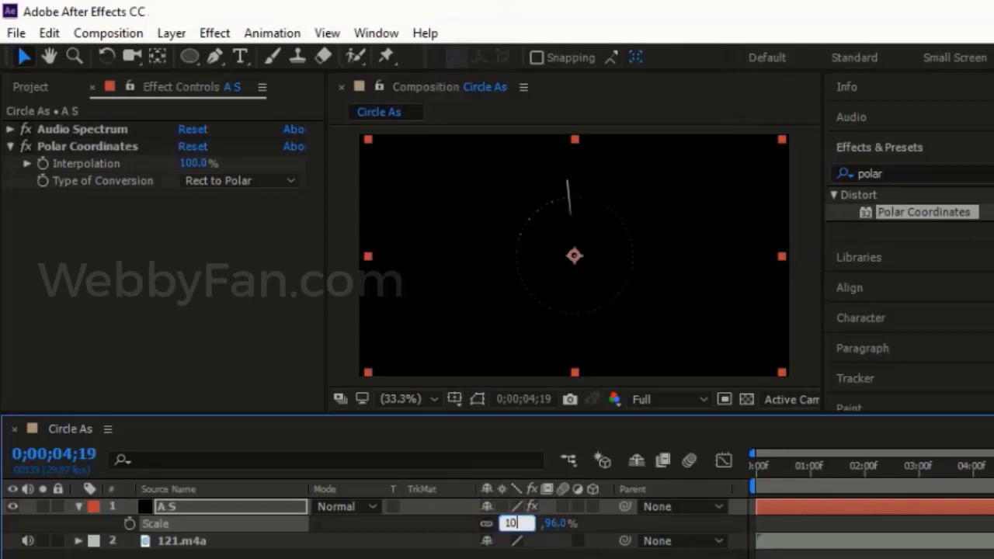
pyautogui.write('0')
pyautogui.click(612, 535)
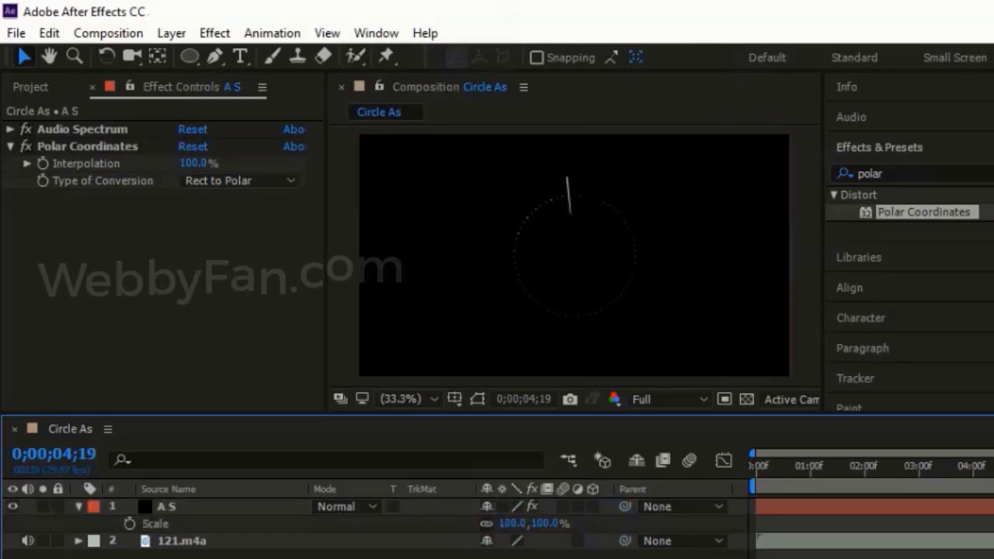
pyautogui.click(79, 507)
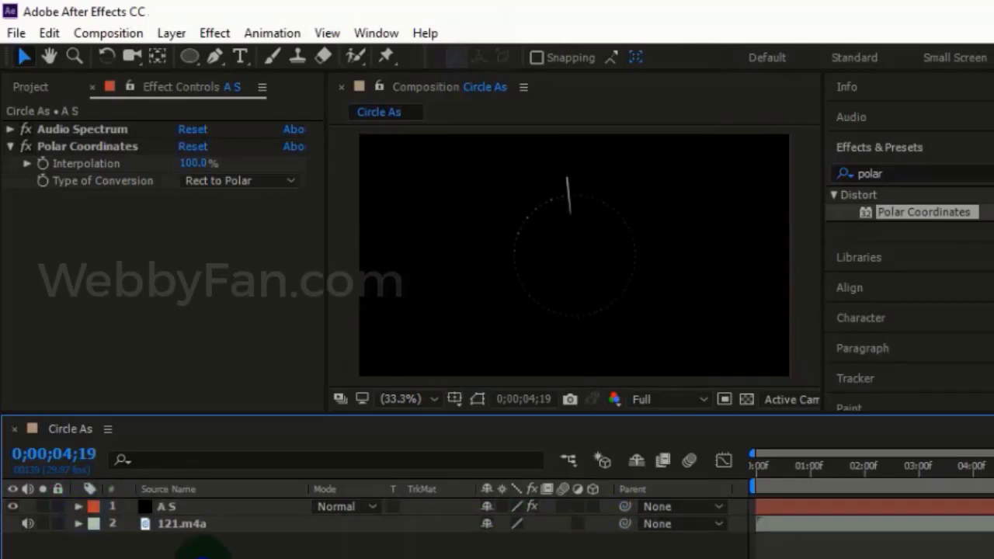
# - Expand the Audio Spectrum settings and set the start frequency to 1 and the end frequency to 200
pyautogui.click(10, 146)
pyautogui.click(10, 129)
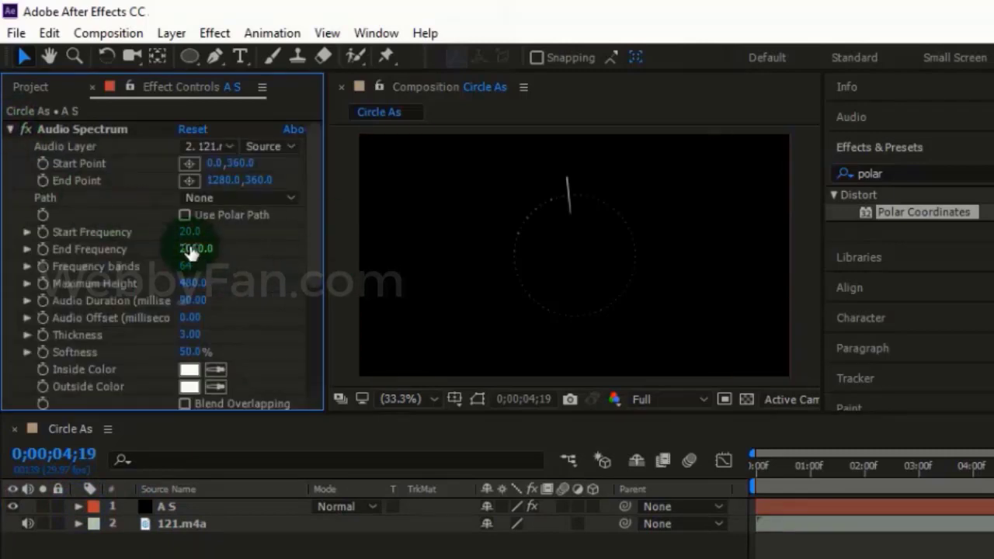
pyautogui.write('1')
pyautogui.press('Return')
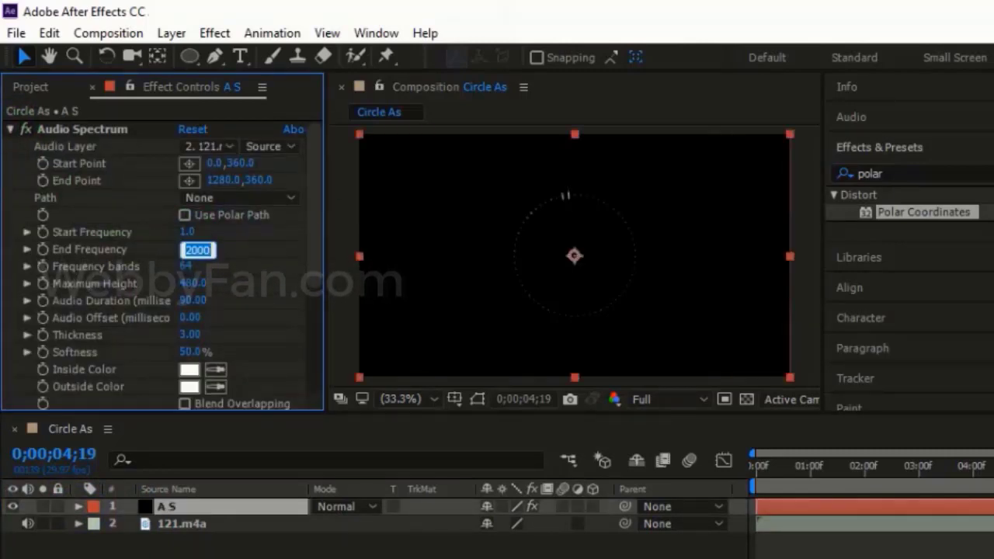
pyautogui.click(215, 250)
pyautogui.write('200')
pyautogui.press('Return')
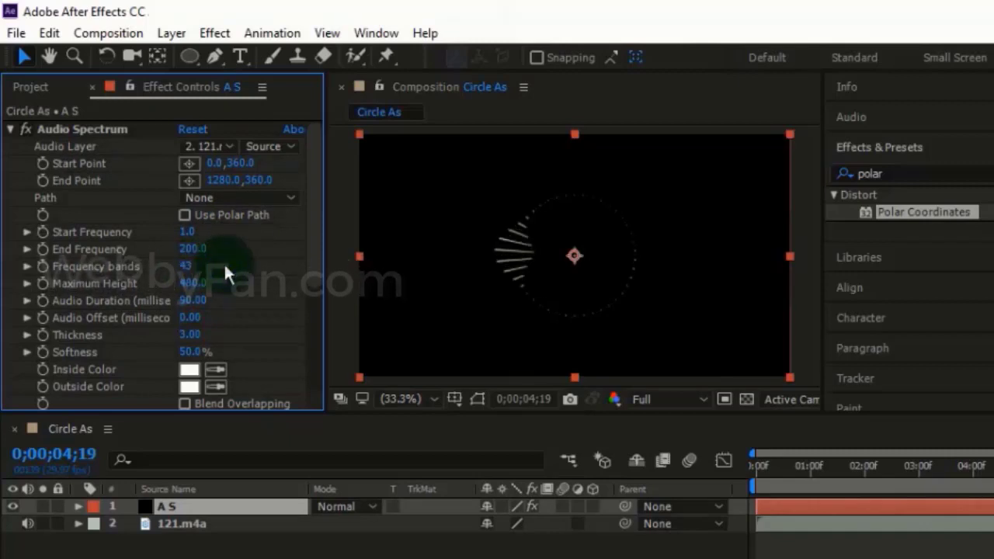
# - Set the Audio Spectrum's frequency bands to 90, maximum height to 700, thickness to 5 and softness to 0%
pyautogui.click(187, 265)
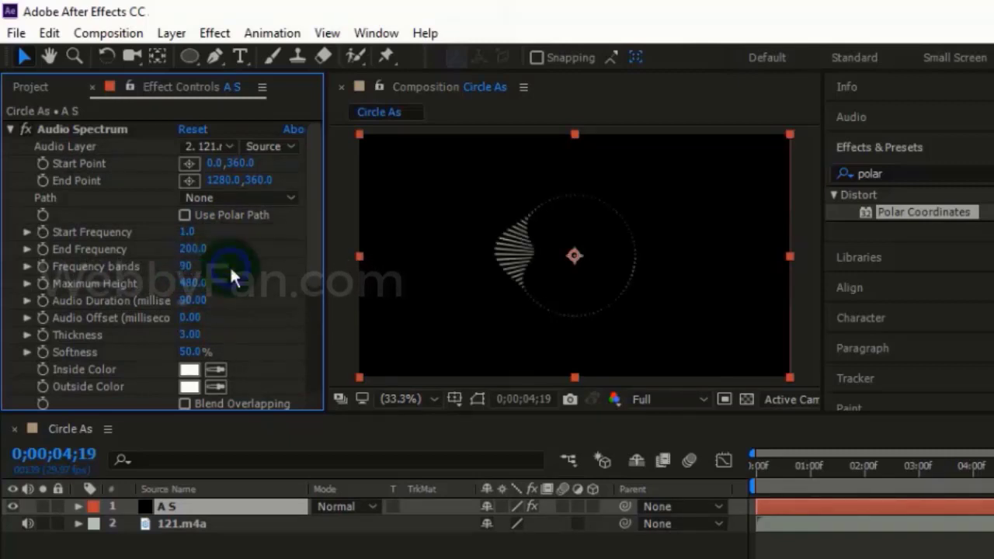
pyautogui.click(193, 283)
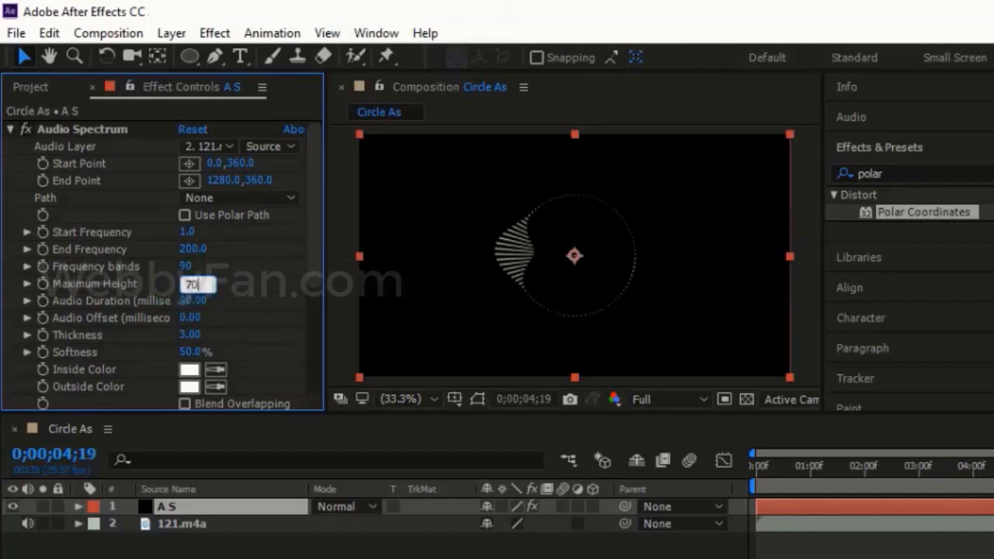
pyautogui.click(188, 335)
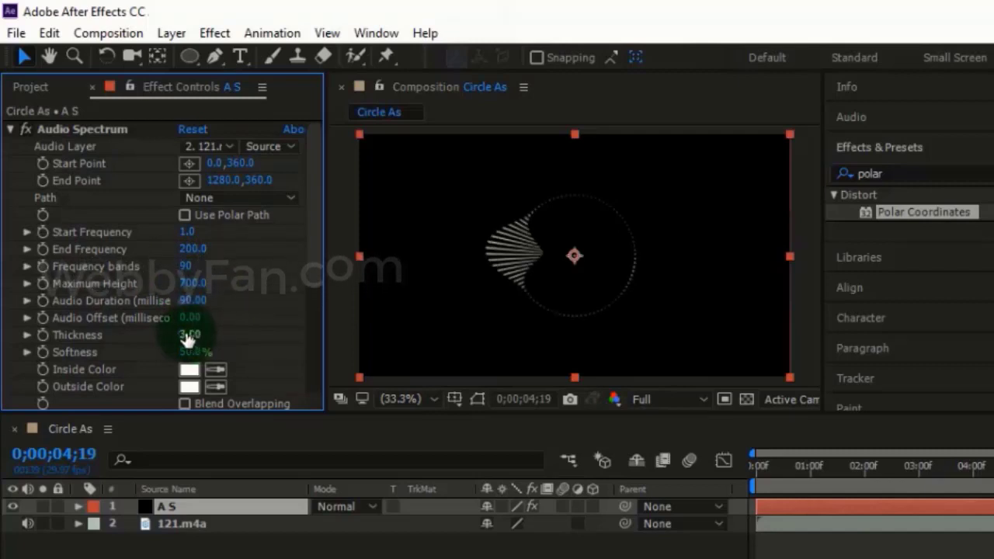
pyautogui.write('5')
pyautogui.press('Return')
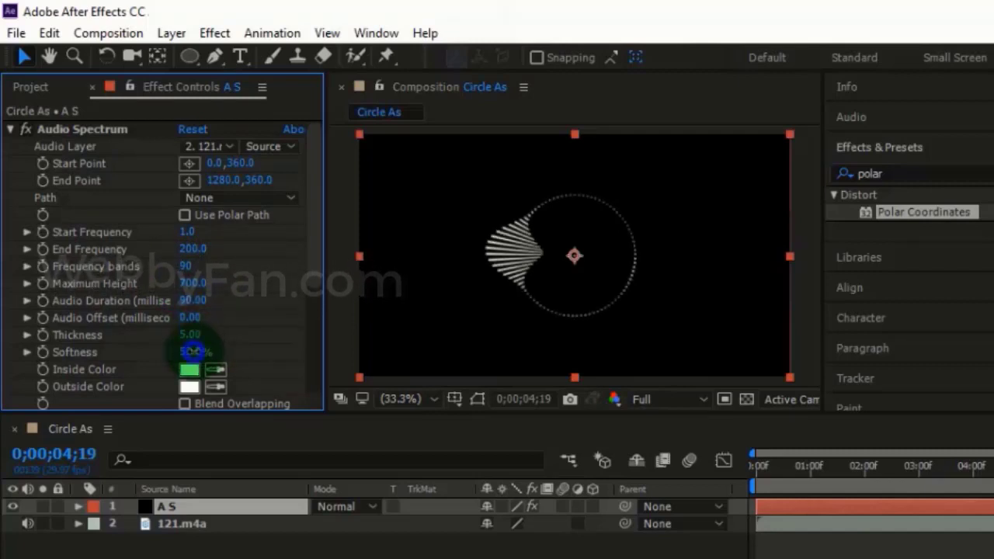
pyautogui.click(195, 352)
pyautogui.write('0')
pyautogui.press('Return')
# - Compare Side B and Side A for the Audio Spectrum's side options, and settle on Side B
pyautogui.scroll(-5, 241, 345)
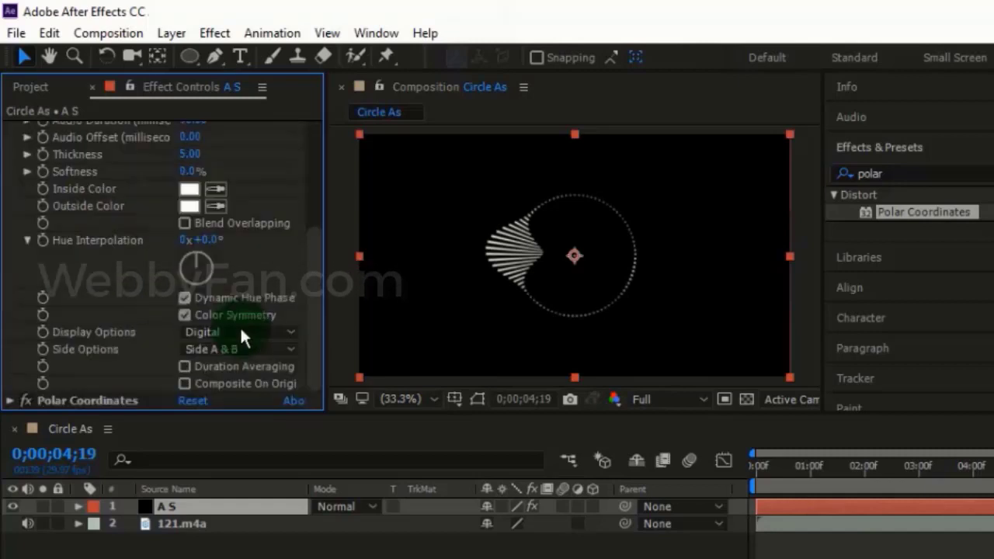
pyautogui.click(228, 349)
pyautogui.click(251, 394)
pyautogui.click(243, 351)
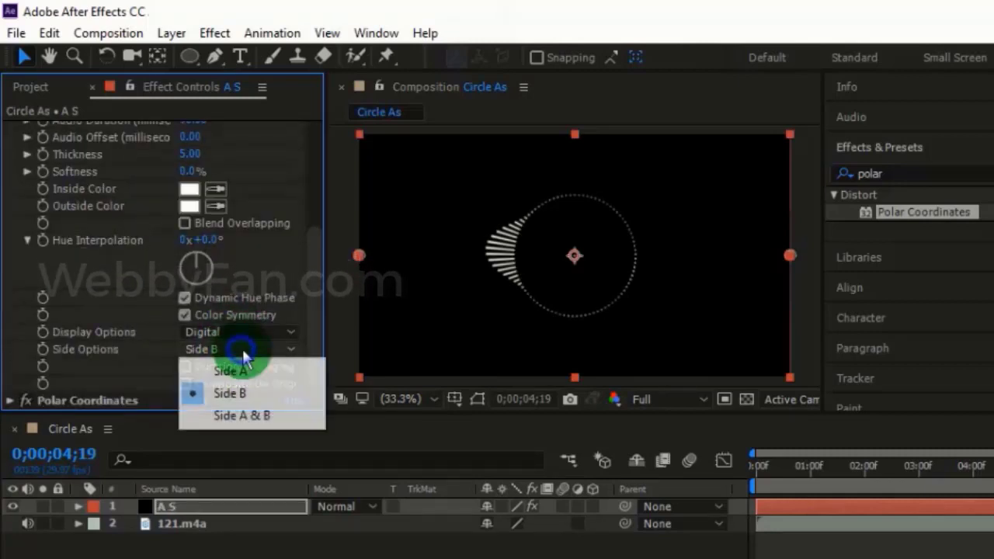
pyautogui.click(241, 370)
pyautogui.click(235, 351)
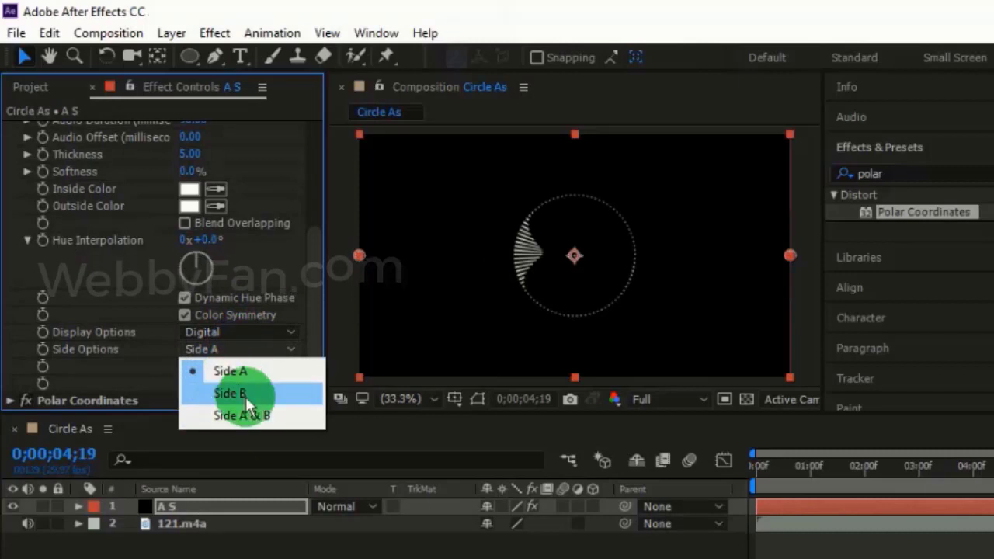
pyautogui.click(246, 394)
# - Try the Analog lines and Analog dots display options for the Audio Spectrum, and set the display back to Digital
pyautogui.click(243, 333)
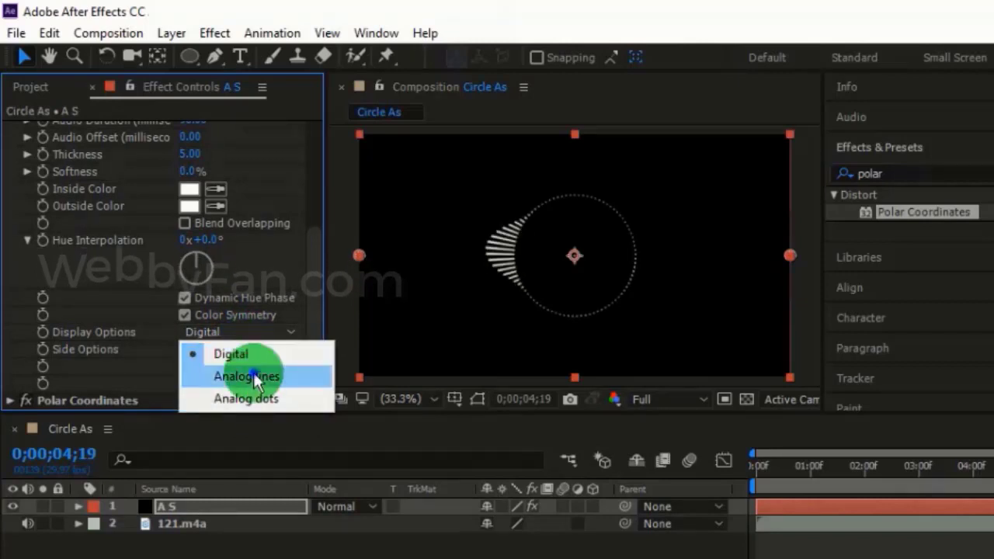
pyautogui.click(255, 378)
pyautogui.click(246, 332)
pyautogui.click(263, 399)
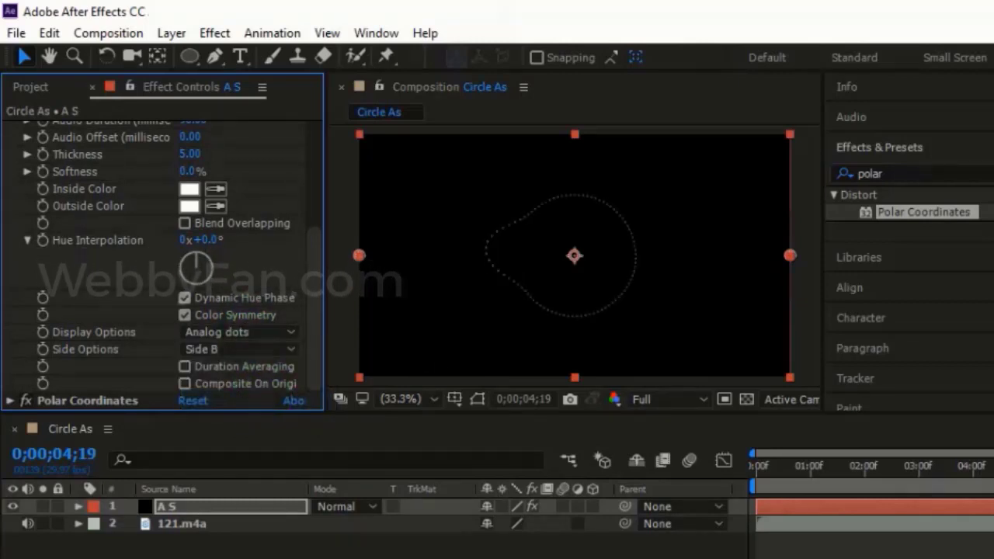
pyautogui.moveTo(928, 466); pyautogui.dragTo(805, 535)
pyautogui.click(251, 335)
pyautogui.click(256, 379)
pyautogui.click(240, 334)
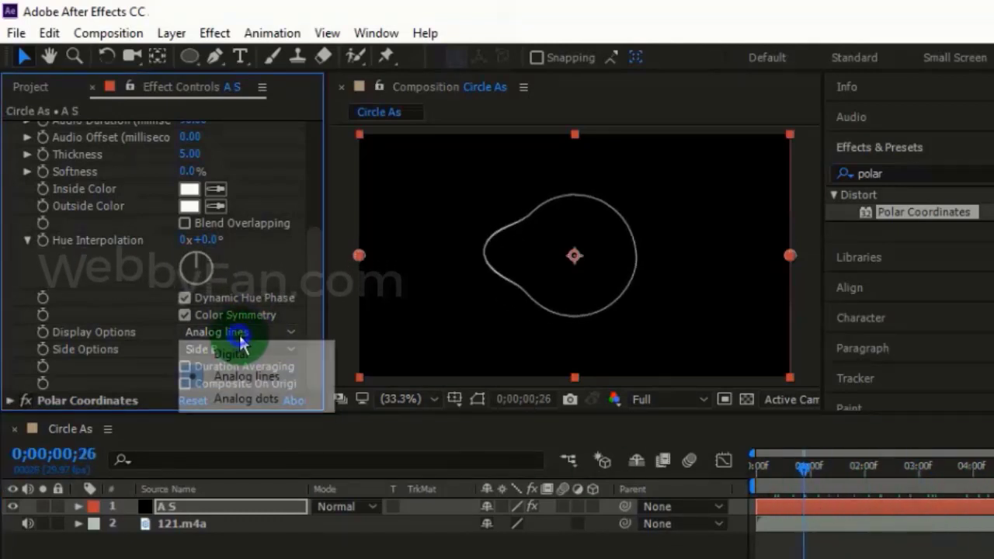
pyautogui.click(244, 355)
# - Preview the circular spectrum along the timeline and leave the current time at 0;00;02;01
pyautogui.moveTo(806, 475); pyautogui.dragTo(972, 498)
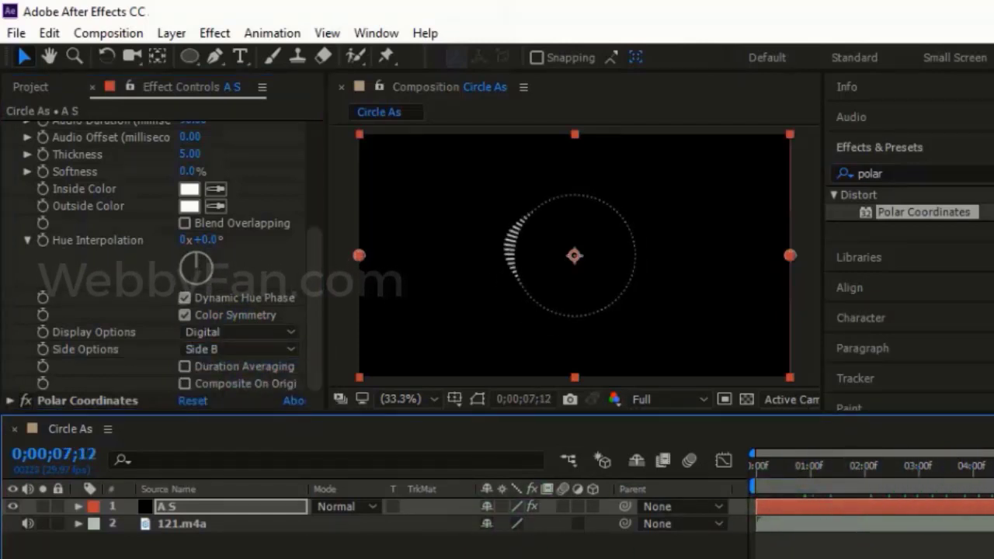
pyautogui.press('space')
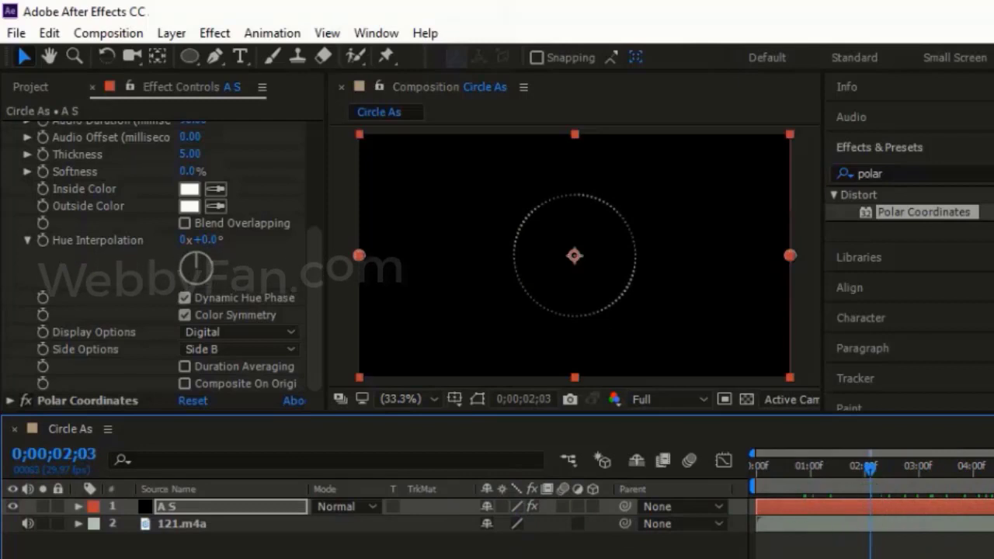
pyautogui.hotkey('ctrl', 'shift', 'a')
pyautogui.scroll(8, 315, 286)
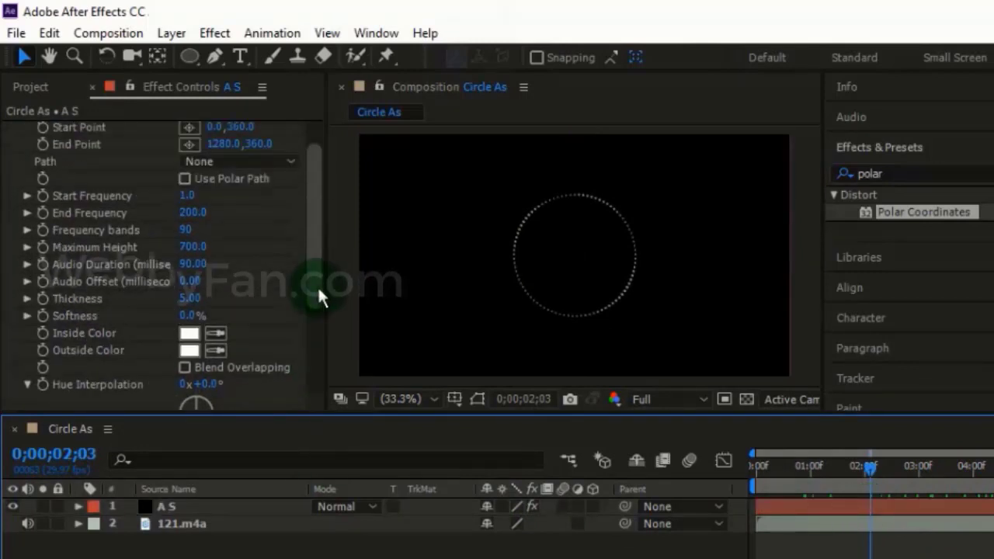
pyautogui.moveTo(878, 483); pyautogui.dragTo(818, 476)
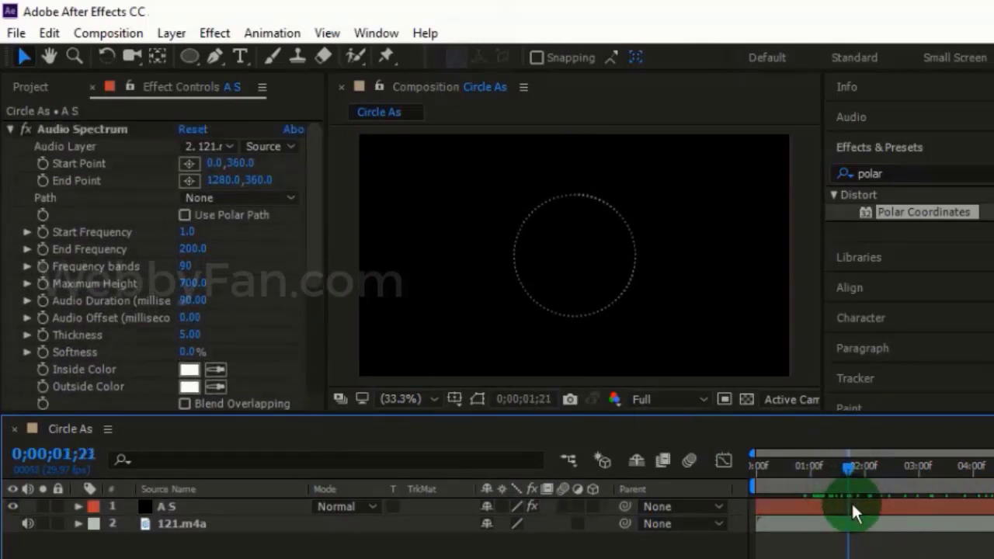
pyautogui.moveTo(852, 509); pyautogui.dragTo(870, 520)
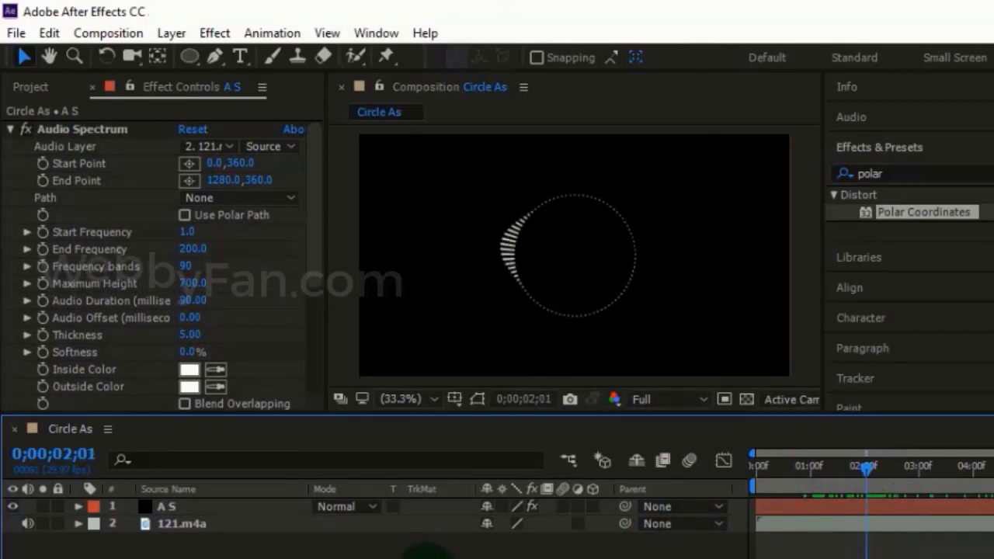
# - Set the Audio Spectrum's inside color to orange and sample that same orange for the outside color
pyautogui.click(187, 370)
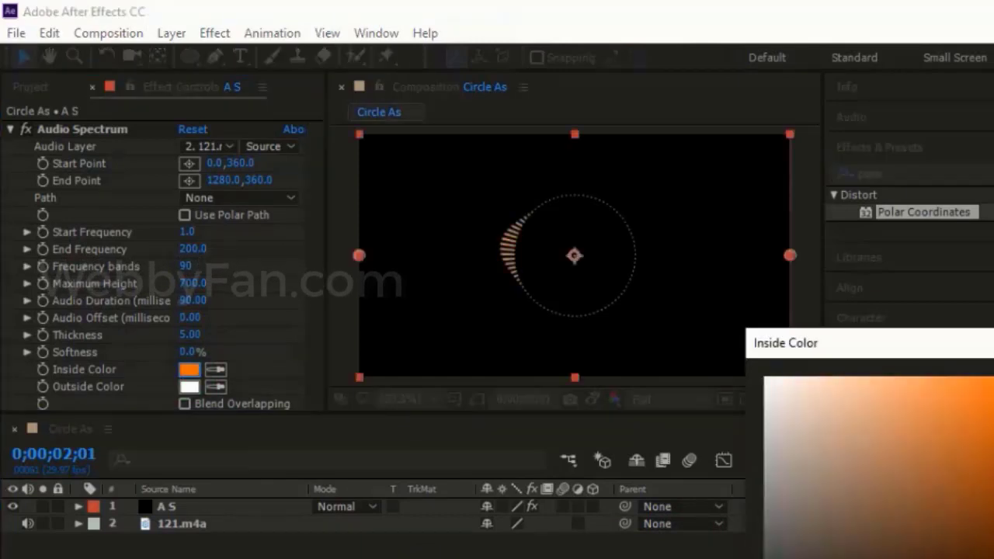
pyautogui.press('Return')
pyautogui.click(216, 386)
pyautogui.click(189, 370)
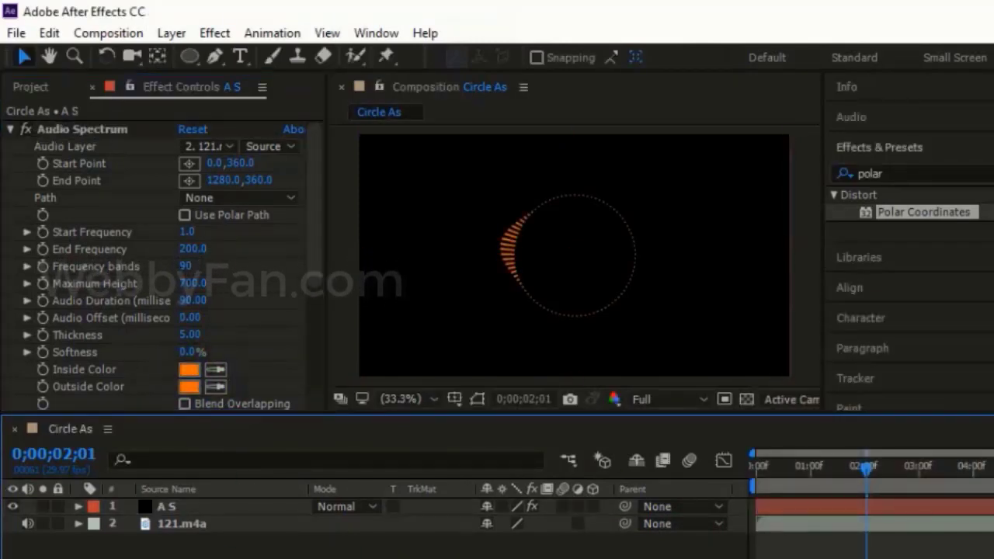
# - Find the Glow effect by searching for "glow" and add it to the A S layer below Polar Coordinates
pyautogui.press('BackSpace')
pyautogui.press('BackSpace')
pyautogui.press('BackSpace')
pyautogui.press('BackSpace')
pyautogui.press('BackSpace')
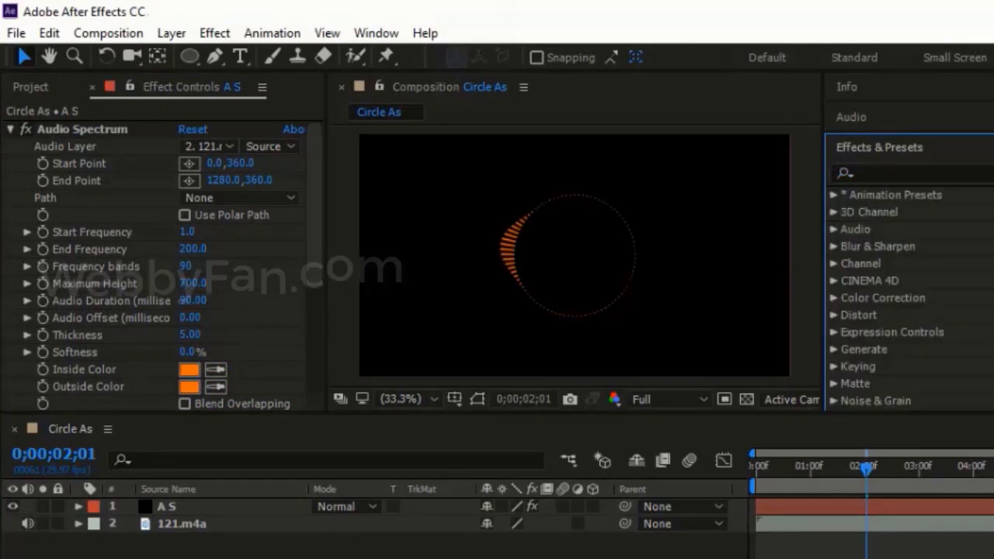
pyautogui.write('glow')
pyautogui.moveTo(907, 332); pyautogui.dragTo(210, 497)
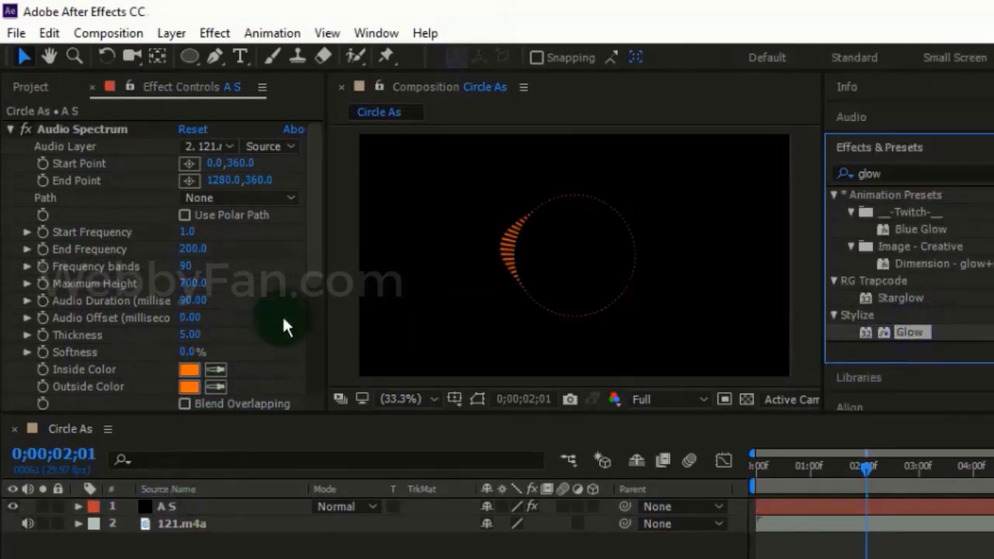
pyautogui.click(11, 129)
pyautogui.moveTo(920, 342); pyautogui.dragTo(111, 295)
pyautogui.click(13, 127)
# - Scrub through the timeline to check the glowing spectrum, and stop at 0;00;03;00
pyautogui.click(826, 471)
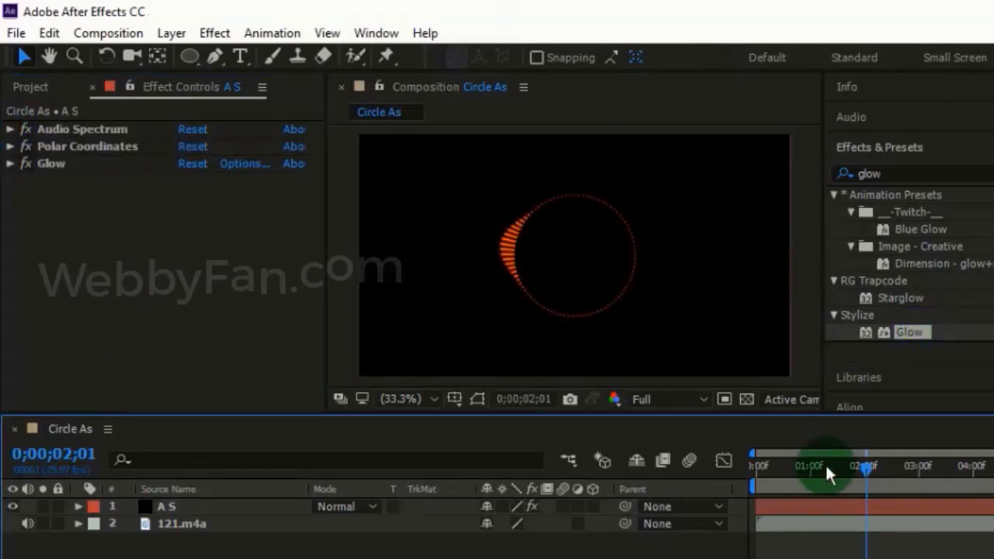
pyautogui.moveTo(910, 477); pyautogui.dragTo(993, 476)
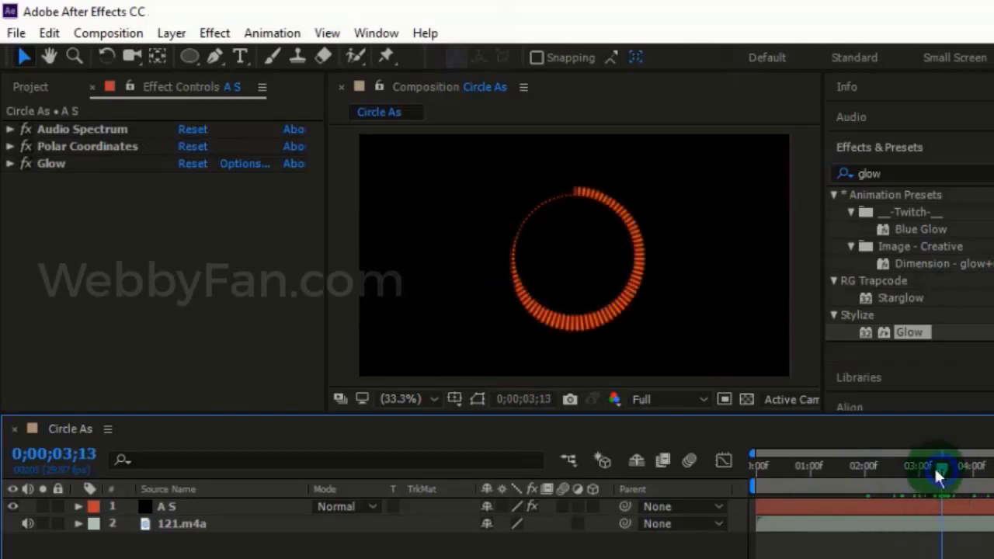
pyautogui.moveTo(934, 466); pyautogui.dragTo(919, 466)
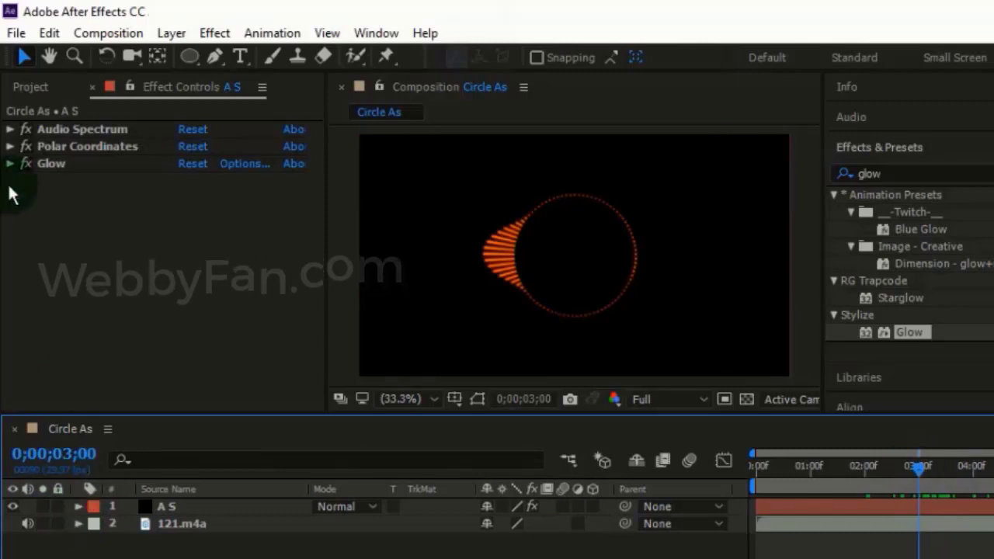
# - Set the Audio Spectrum's maximum height to 1100 and its end frequency to 500
pyautogui.click(10, 129)
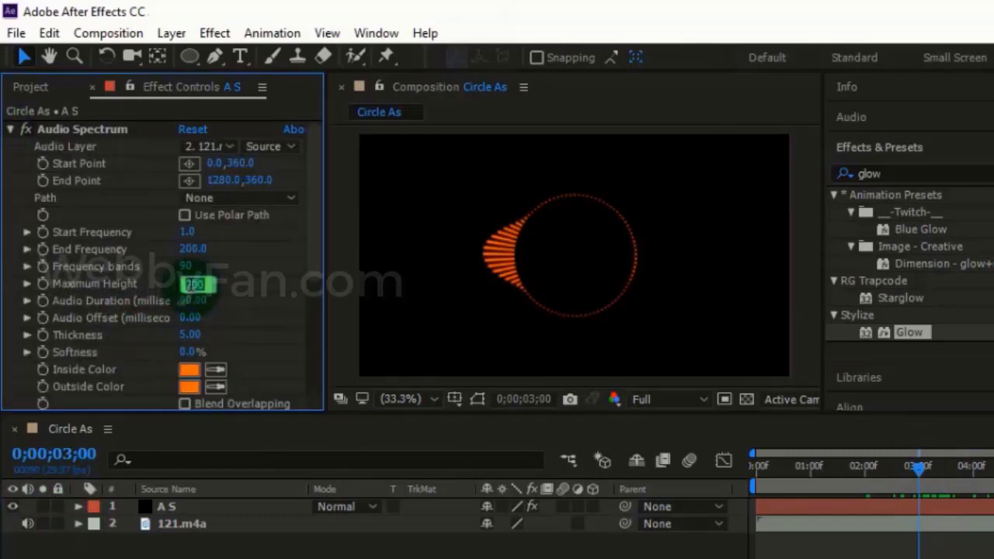
pyautogui.write('1100')
pyautogui.press('Return')
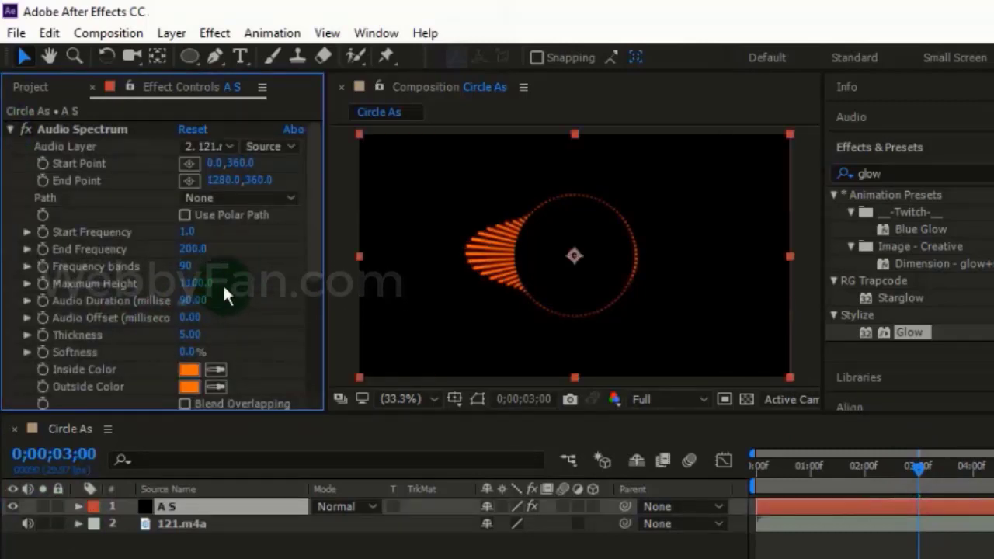
pyautogui.click(193, 249)
pyautogui.write('500')
pyautogui.press('Return')
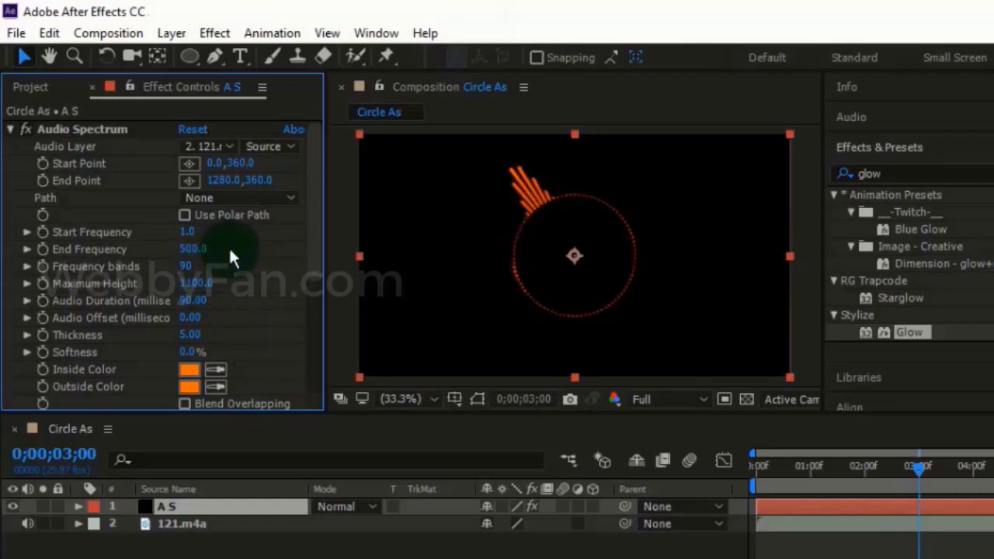
# - Scrub back and forth through the timeline to check the taller spectrum, stop at 0;00;00;26 and deselect the layer
pyautogui.moveTo(920, 482); pyautogui.dragTo(993, 474)
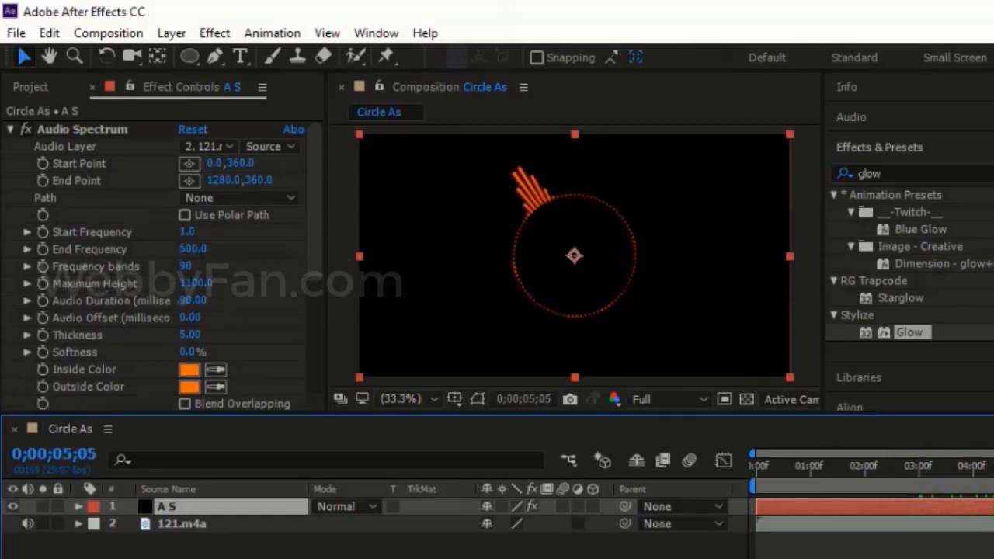
pyautogui.moveTo(966, 477); pyautogui.dragTo(884, 497)
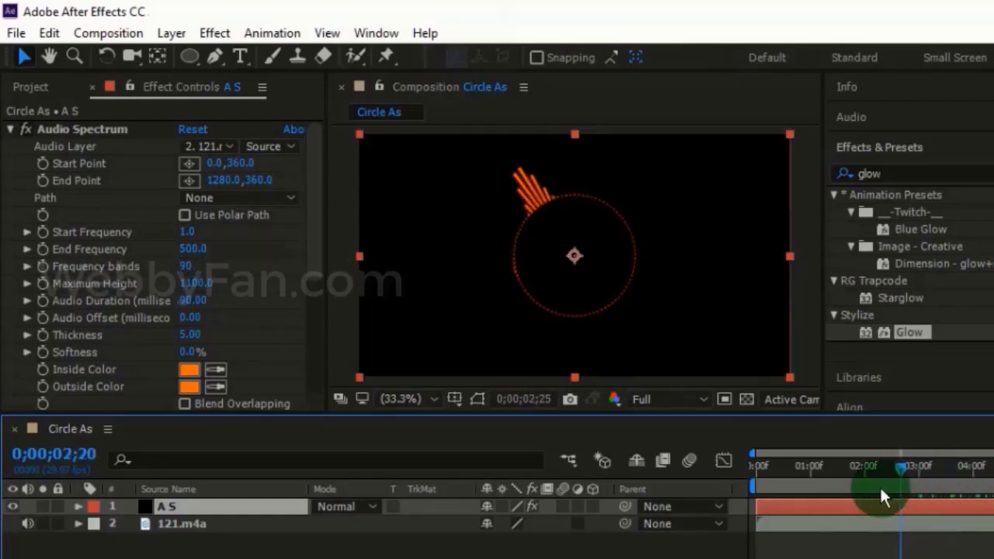
pyautogui.moveTo(803, 494)
pyautogui.mouseDown()
pyautogui.moveTo(790, 497)
pyautogui.moveTo(803, 512)
pyautogui.mouseUp()
pyautogui.click(330, 547)
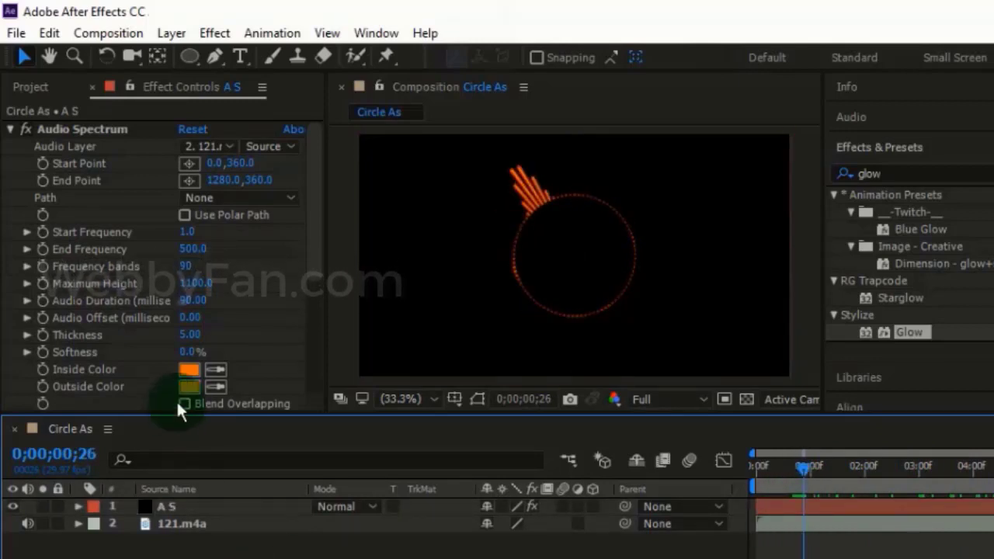
# - Set the Audio Spectrum's frequency bands to 52 and its thickness to 11.10, and scrub the timeline to check the result
pyautogui.moveTo(186, 336); pyautogui.dragTo(225, 336)
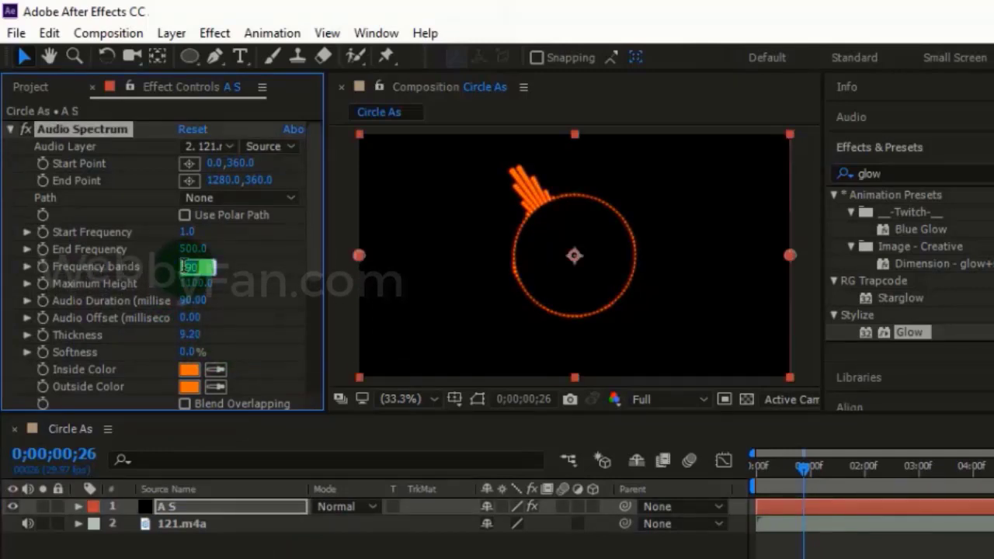
pyautogui.write('7')
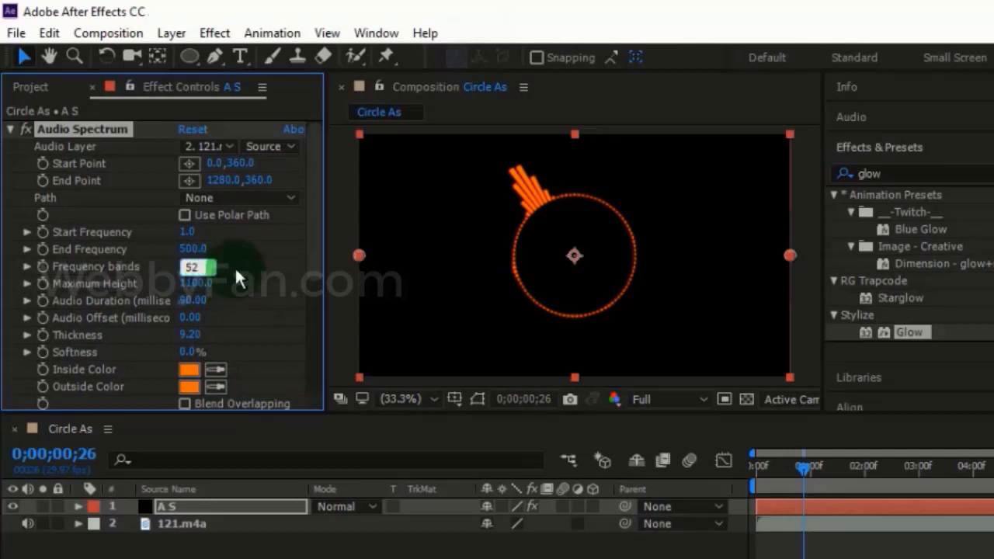
pyautogui.press('Return')
pyautogui.moveTo(186, 334); pyautogui.dragTo(221, 334)
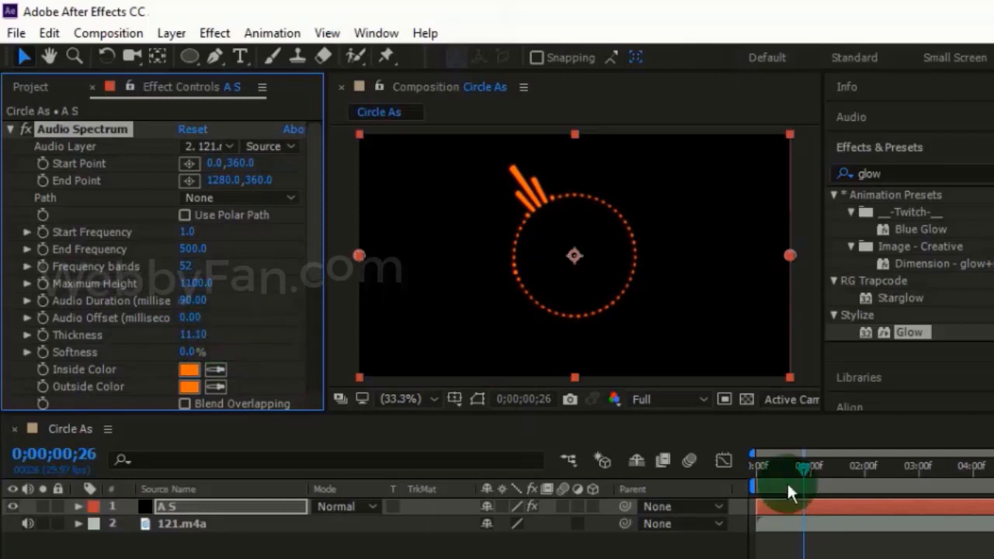
pyautogui.moveTo(787, 481); pyautogui.dragTo(893, 476)
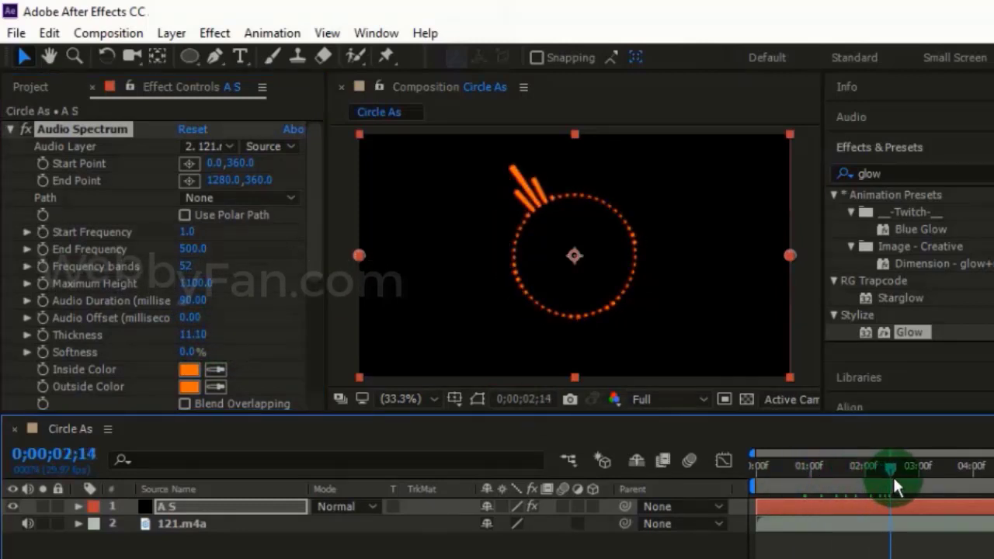
# - Set the Audio Spectrum's frequency bands to 74, its thickness to 8.40 and its end frequency to 301, and deselect the layer
pyautogui.click(186, 266)
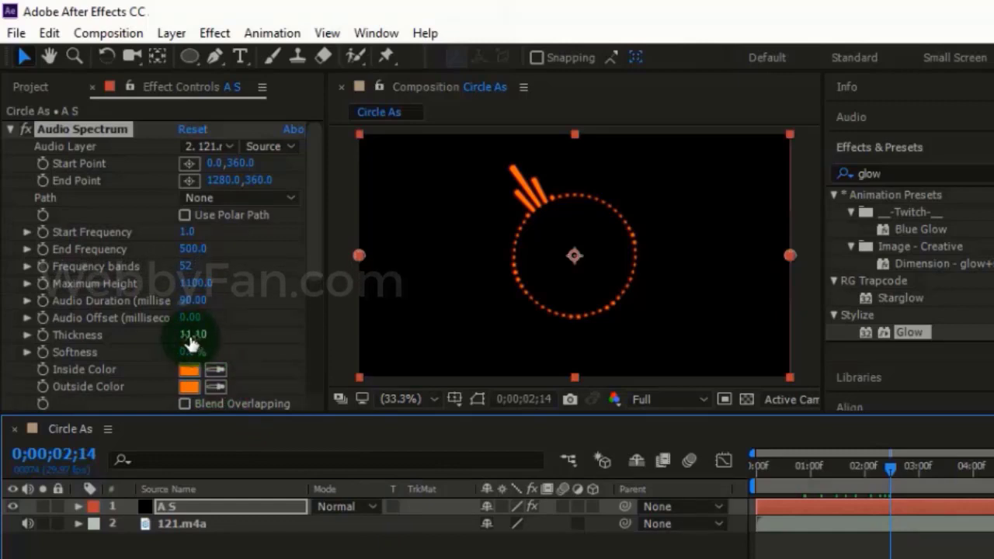
pyautogui.moveTo(191, 336); pyautogui.dragTo(153, 334)
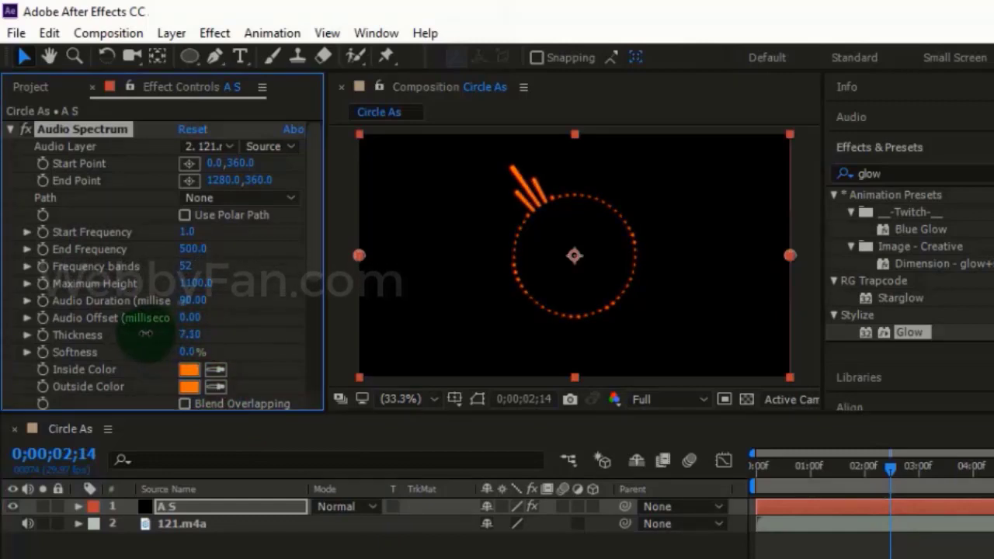
pyautogui.click(186, 266)
pyautogui.write('74')
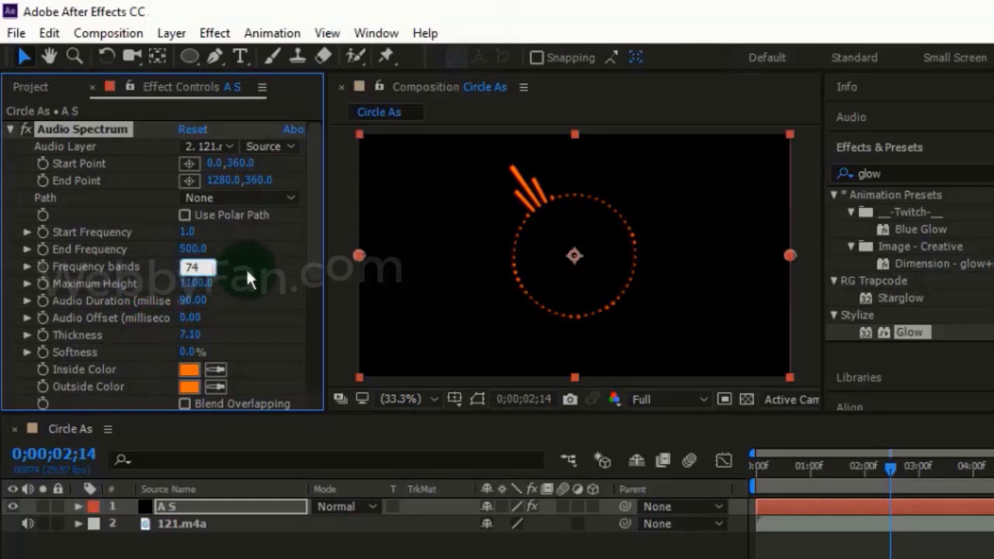
pyautogui.press('Return')
pyautogui.moveTo(191, 334)
pyautogui.mouseDown()
pyautogui.moveTo(281, 332)
pyautogui.moveTo(206, 346)
pyautogui.mouseUp()
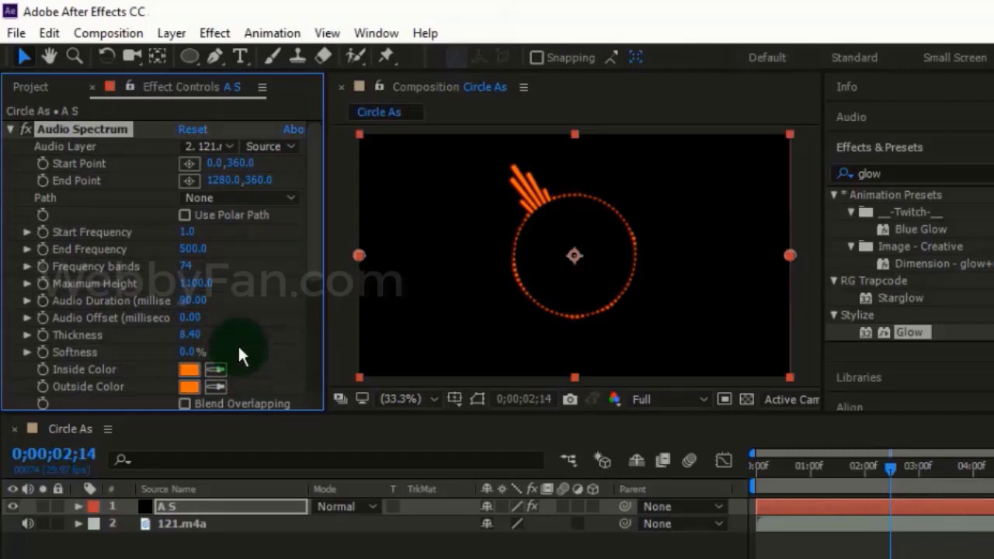
pyautogui.moveTo(194, 250); pyautogui.dragTo(178, 254)
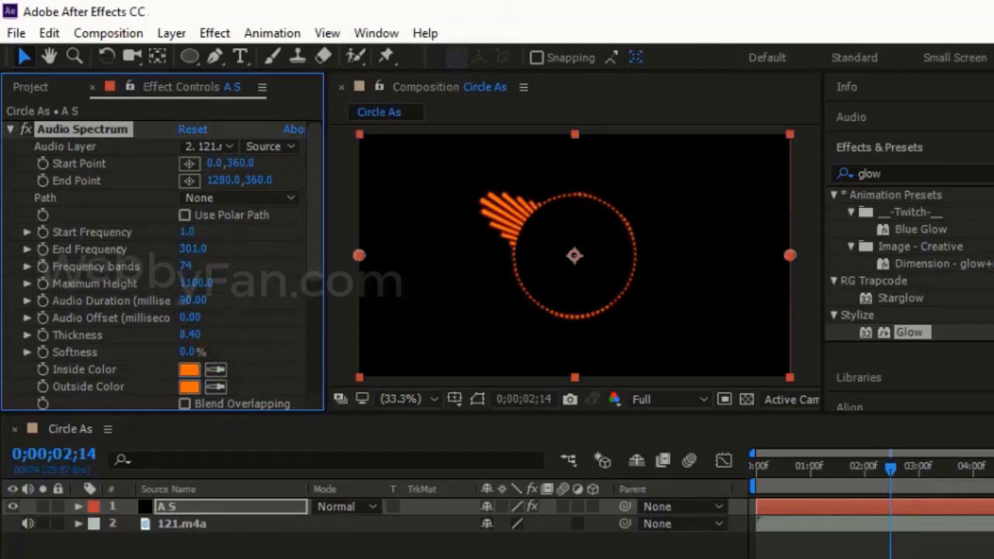
pyautogui.click(287, 551)
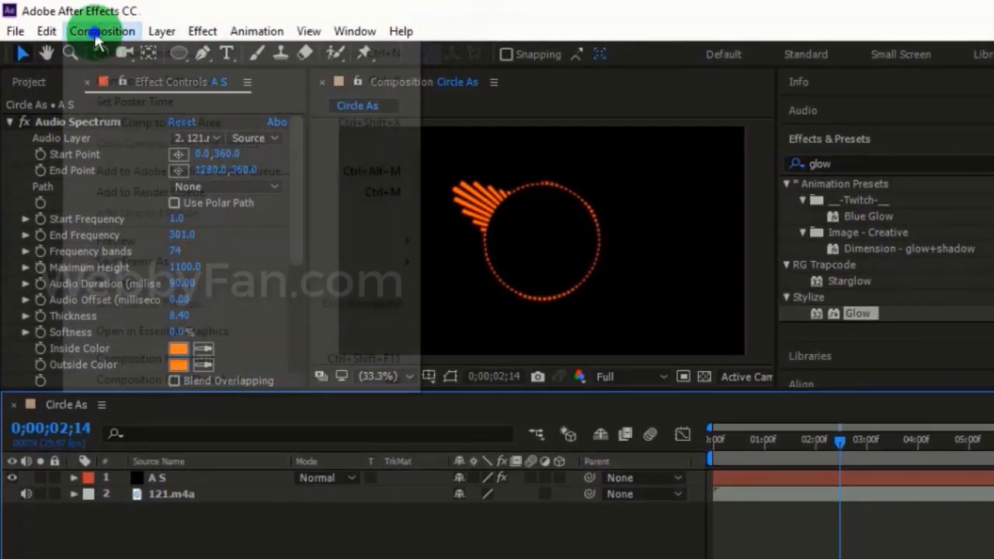
# - Add the Circle As composition to the render queue
pyautogui.click(93, 33)
pyautogui.click(170, 194)
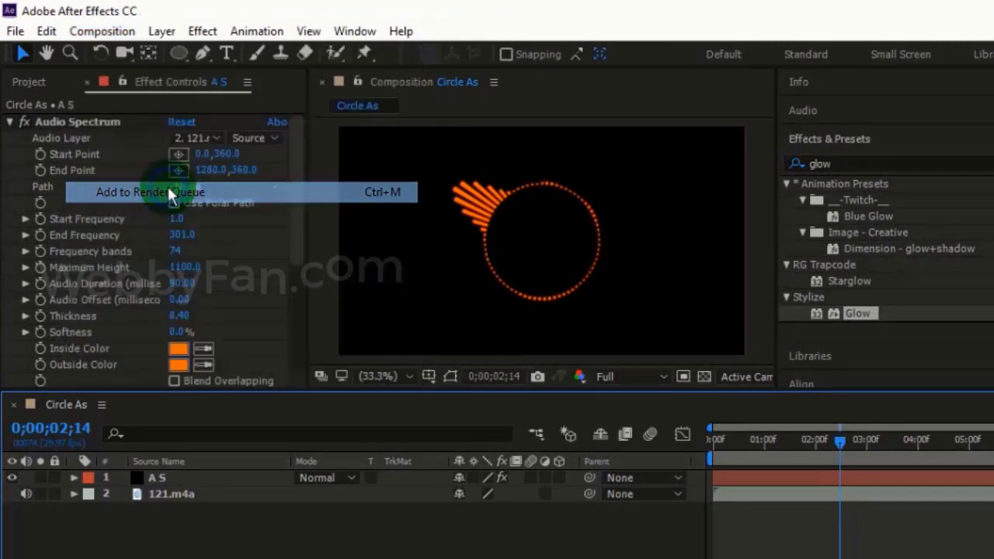
pyautogui.click(165, 518)
pyautogui.click(717, 523)
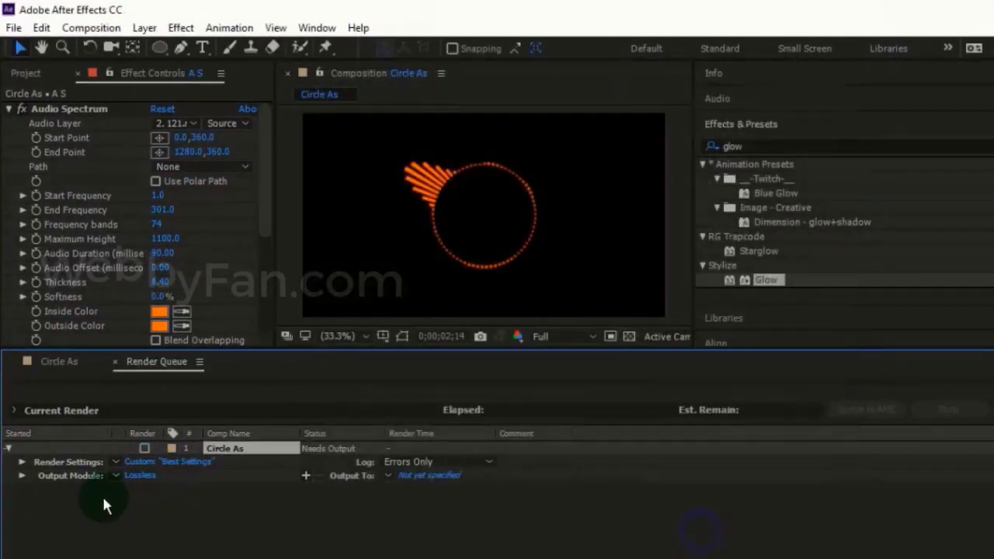
# - Set the output module's format to QuickTime for the queued Circle As composition
pyautogui.click(140, 475)
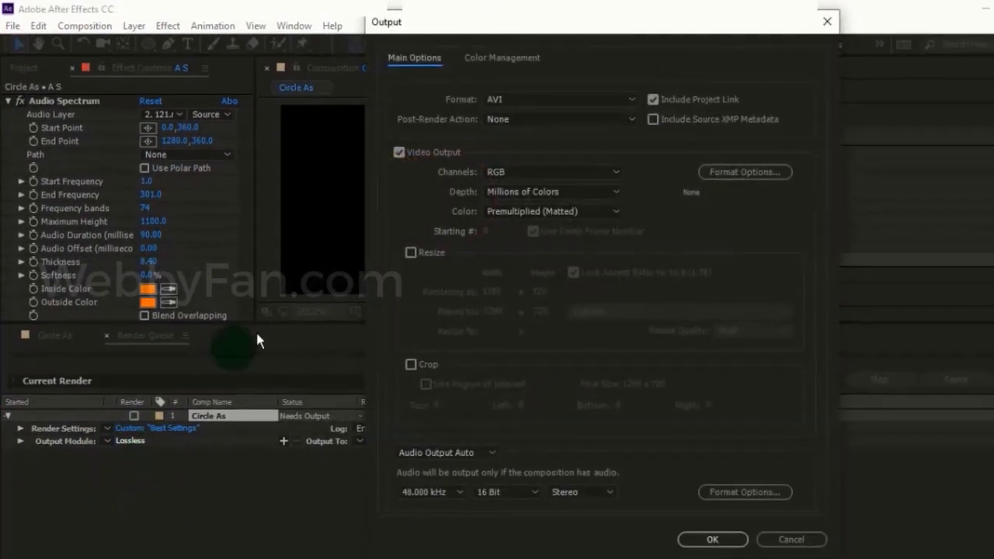
pyautogui.click(554, 100)
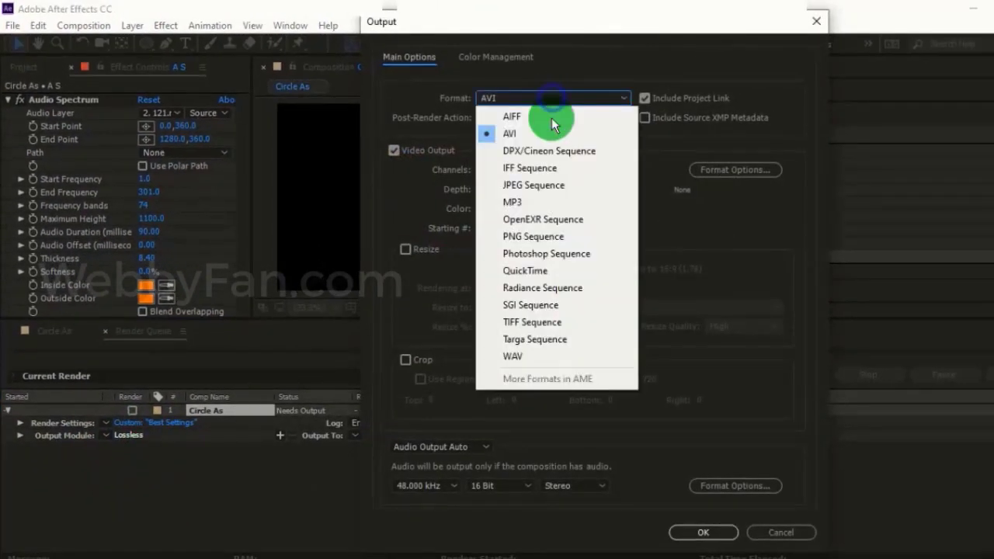
pyautogui.click(561, 271)
pyautogui.click(712, 539)
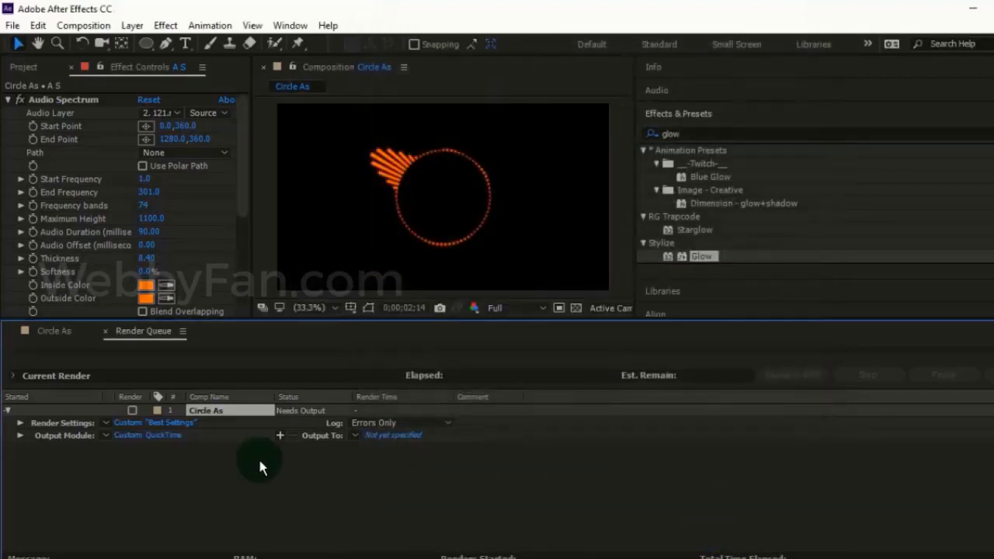
# - Set the output file to Circle As.mov on the Desktop and start the render
pyautogui.click(403, 440)
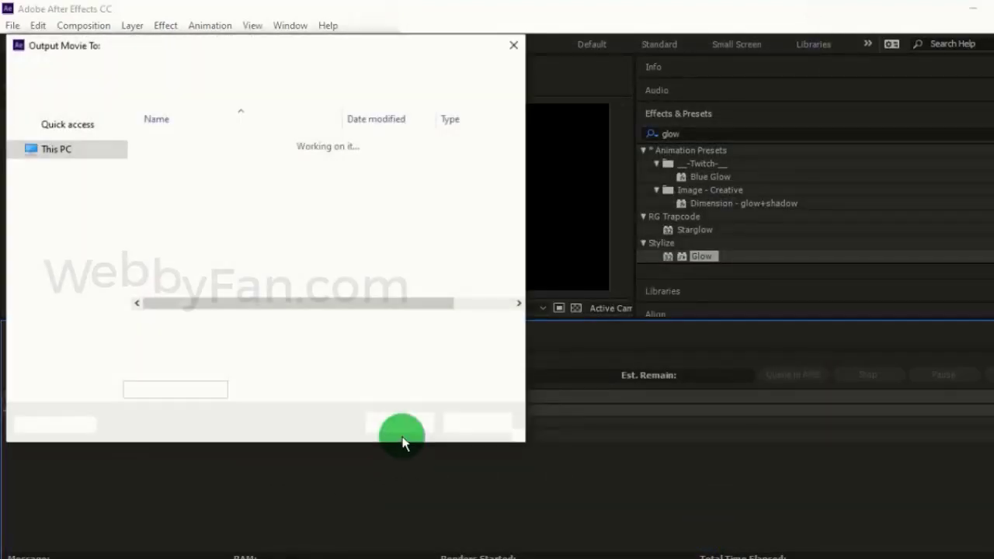
pyautogui.click(52, 161)
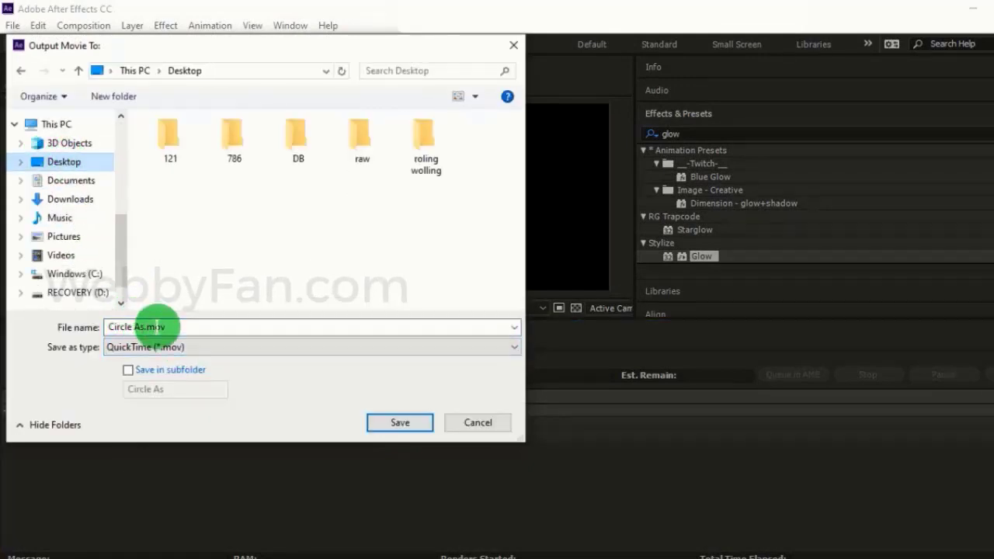
pyautogui.click(370, 424)
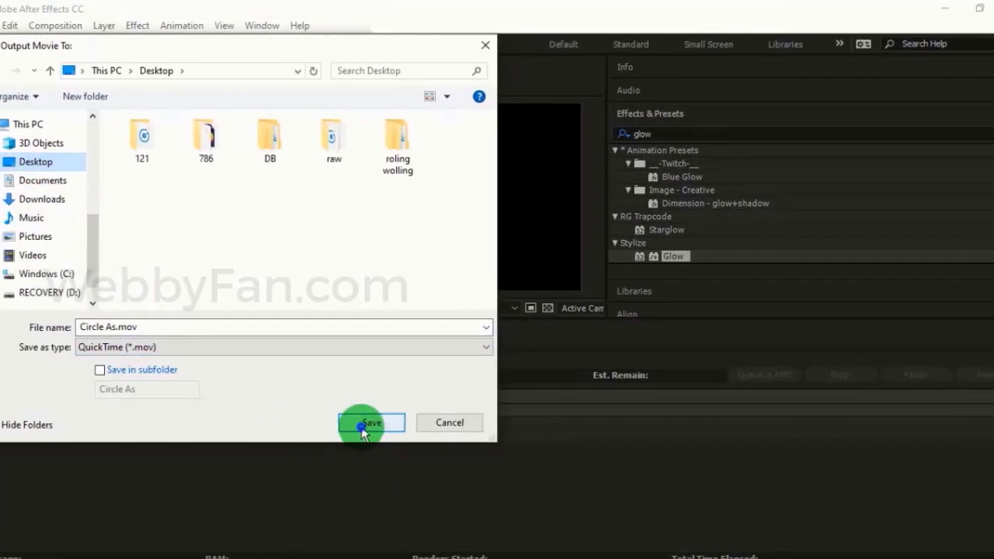
pyautogui.click(955, 374)
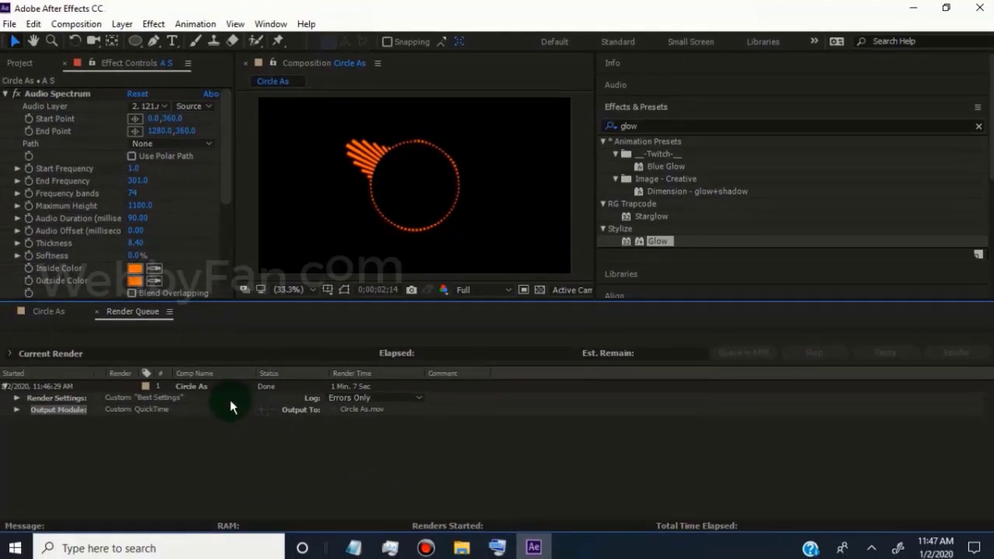
# - Switch to File Explorer to locate the rendered movie
pyautogui.click(463, 547)
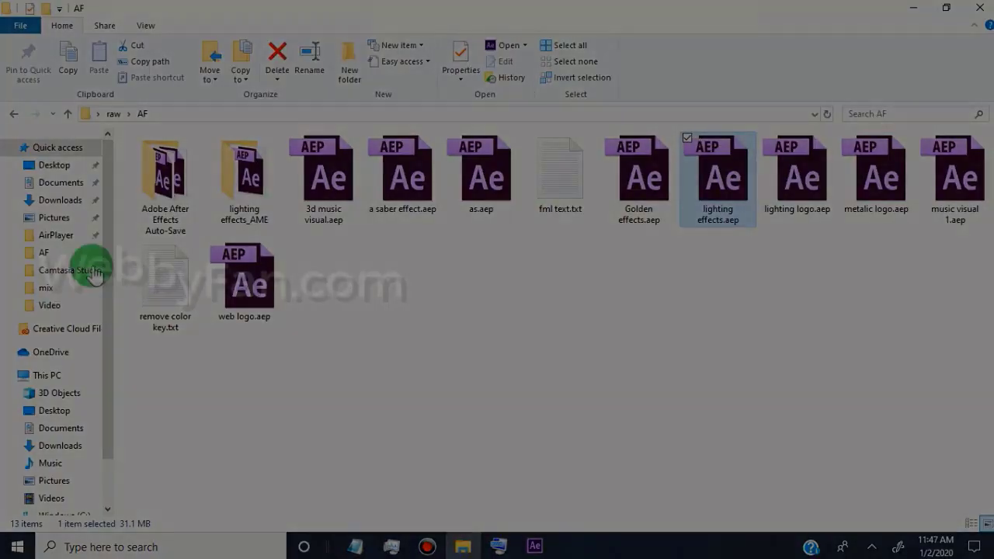